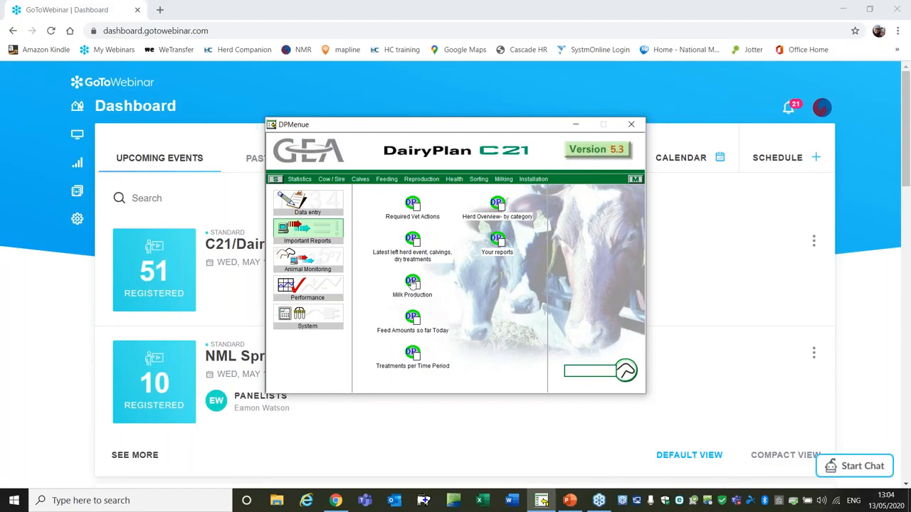
Open the Milk Production report and review its status, limit and sorting design settings without changing them
left_click(413, 284)
left_click(550, 311)
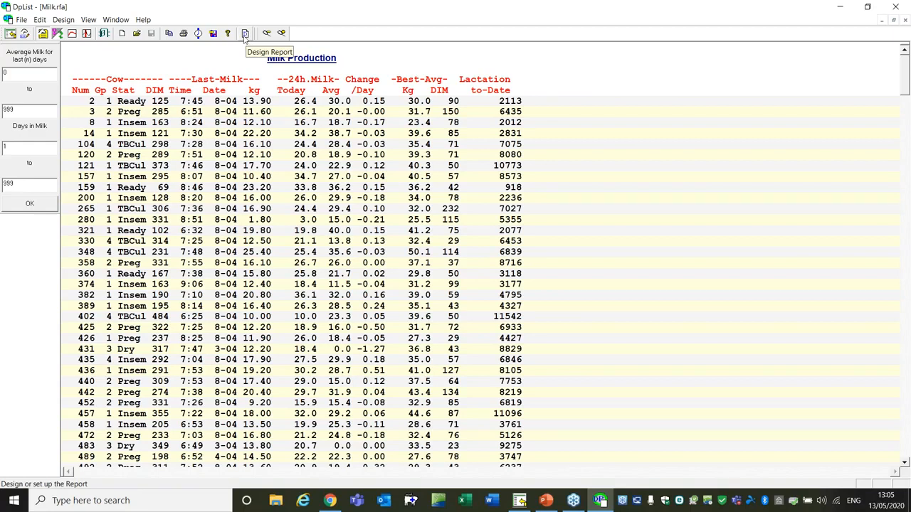
left_click(245, 34)
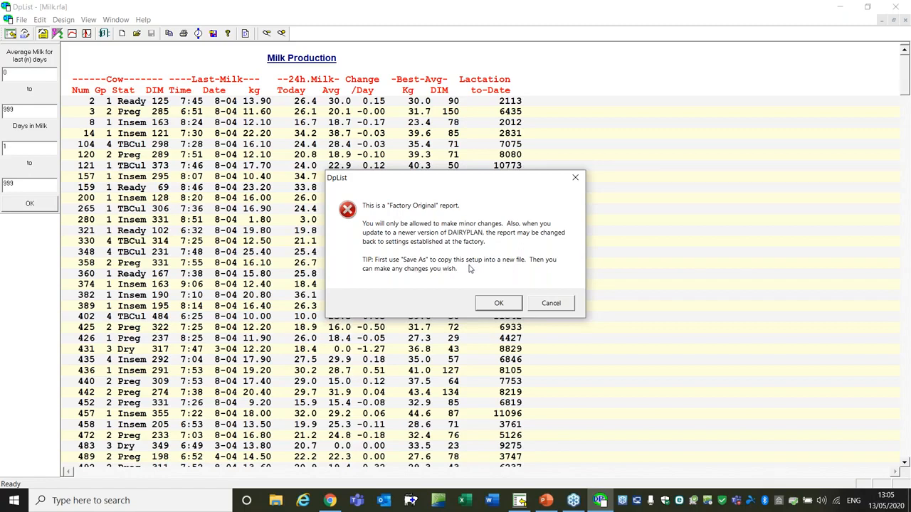
left_click(494, 305)
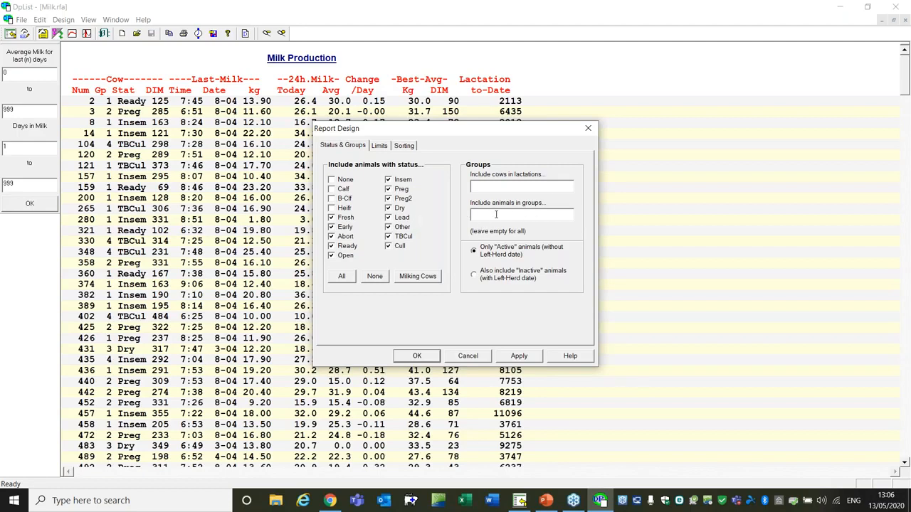
left_click(379, 146)
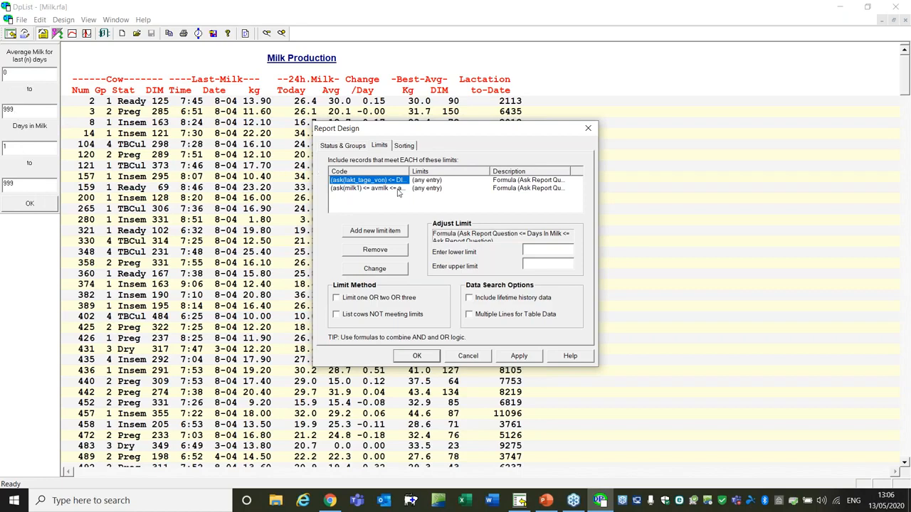
left_click(405, 146)
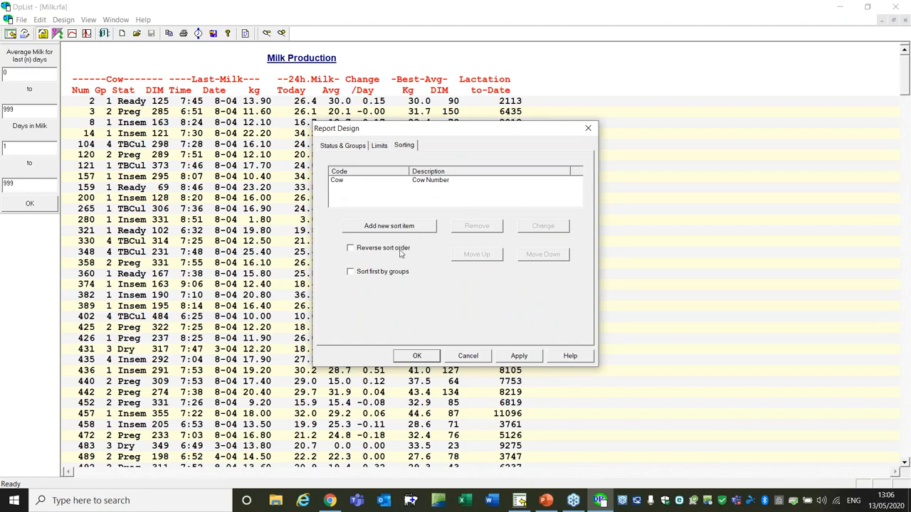
left_click(456, 357)
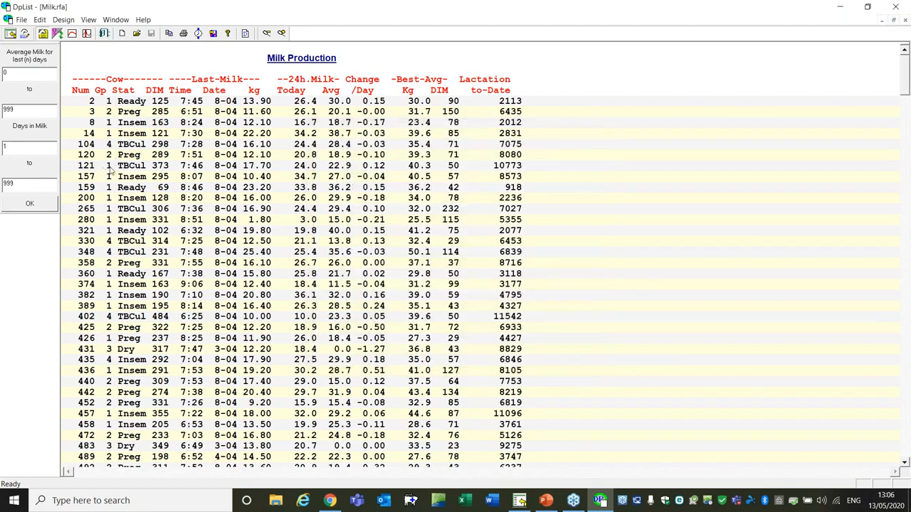
Sort the Milk Production report by the last-milk kg column and look over the reordered cows
right_click(262, 152)
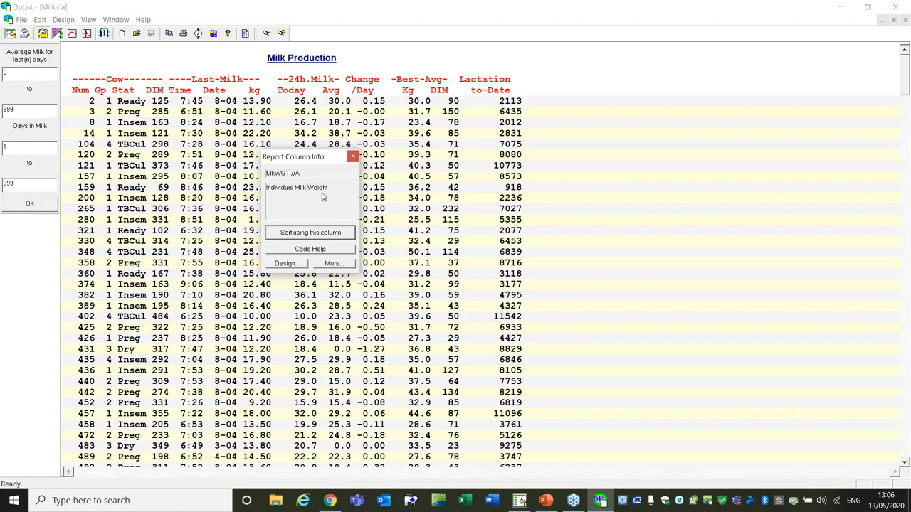
left_click(292, 235)
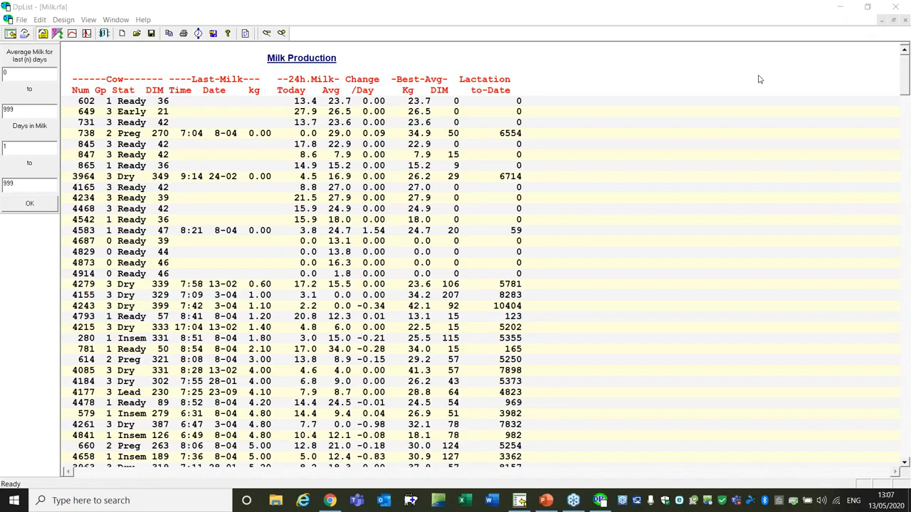
scroll(588, 129, "down", 13)
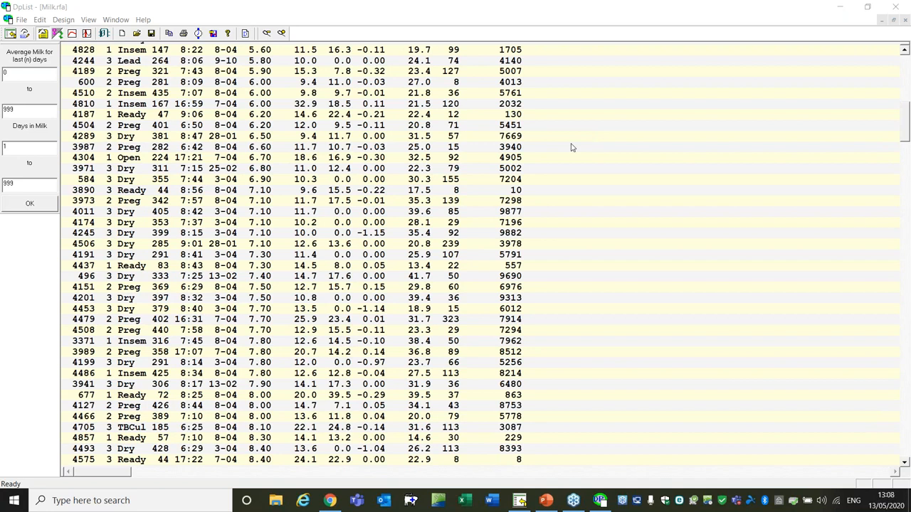
scroll(571, 148, "up", 14)
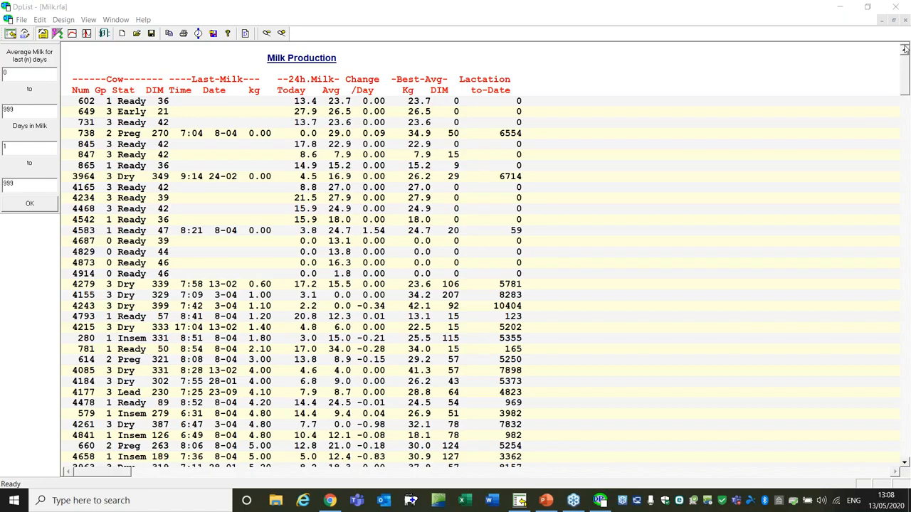
Split the report view just below the column headings to keep them in view, and browse the rows down to the totals
left_click_drag(905, 49, 896, 97)
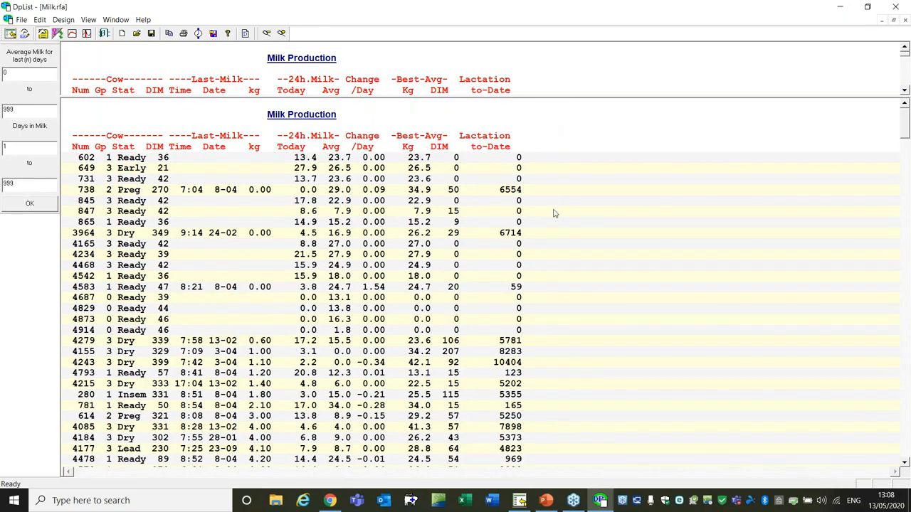
scroll(555, 214, "down", 20)
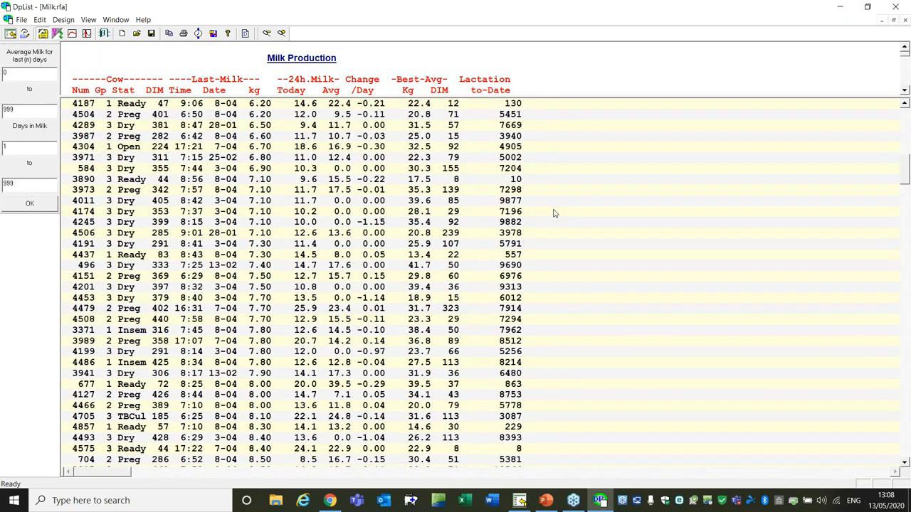
scroll(555, 213, "down", 20)
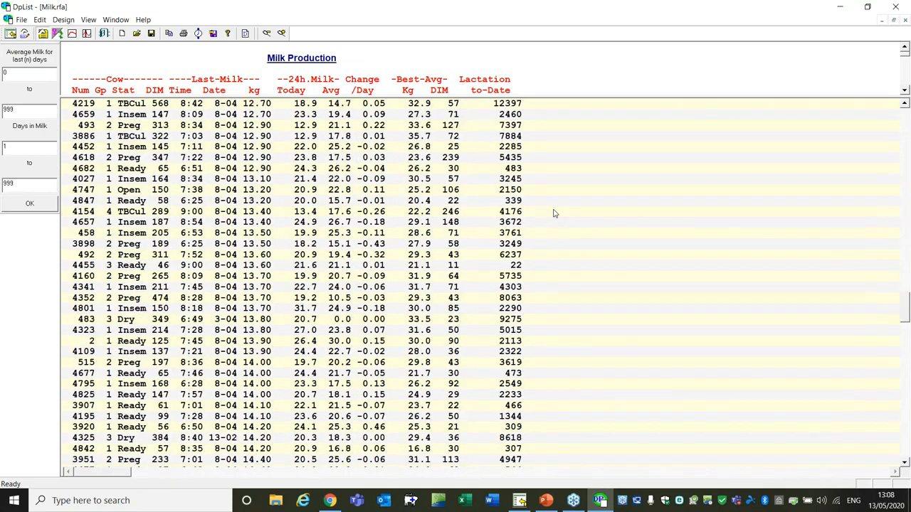
scroll(555, 213, "down", 12)
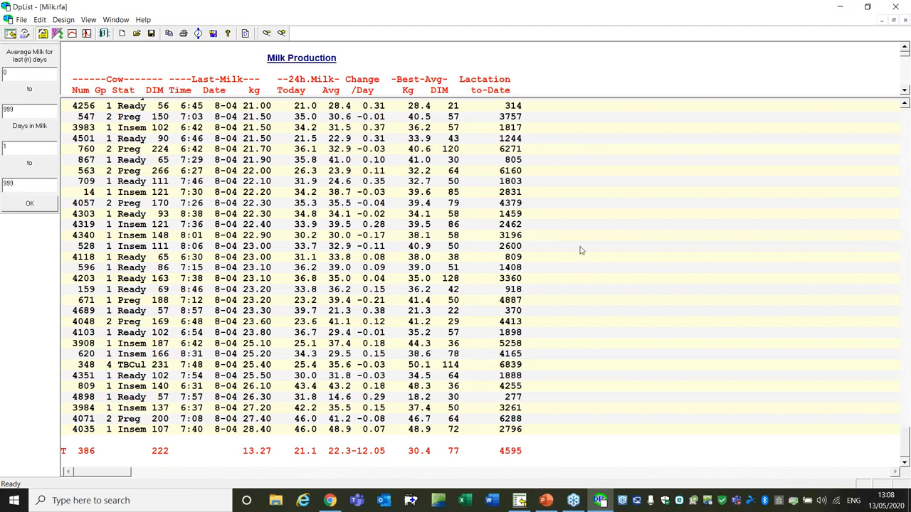
Save a copy of the factory report as Milk X.rfa in the DairyPln folder, replacing the existing file
left_click(21, 20)
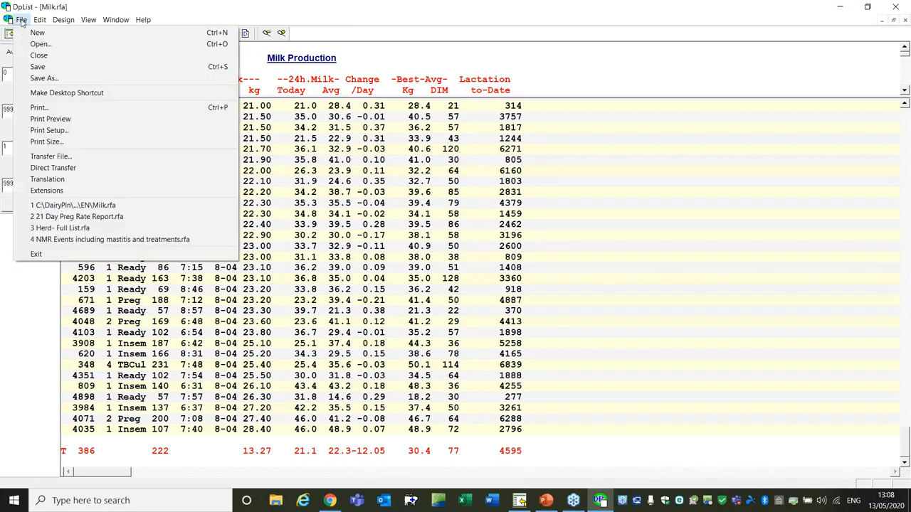
left_click(58, 79)
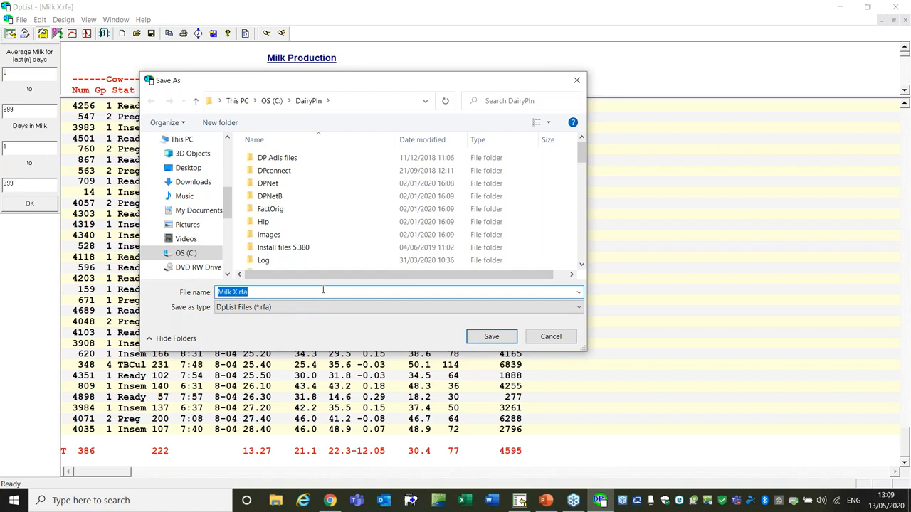
left_click(482, 339)
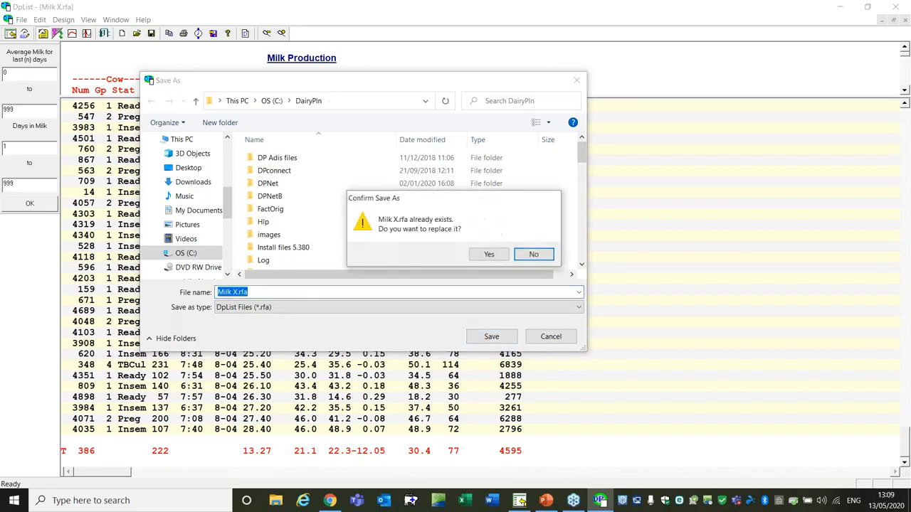
left_click(481, 258)
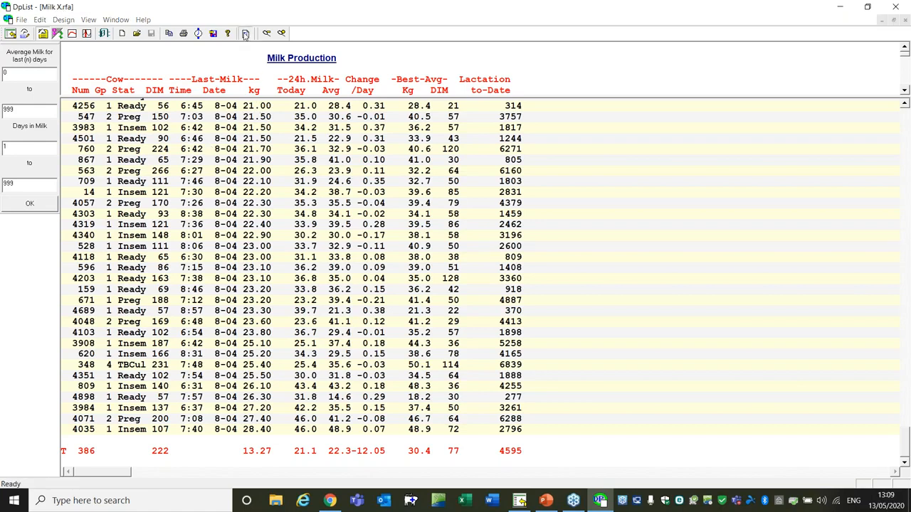
Examine the copied report's design settings: status and groups, limits, sorting, columns, headings, summary, format and questions
left_click(244, 34)
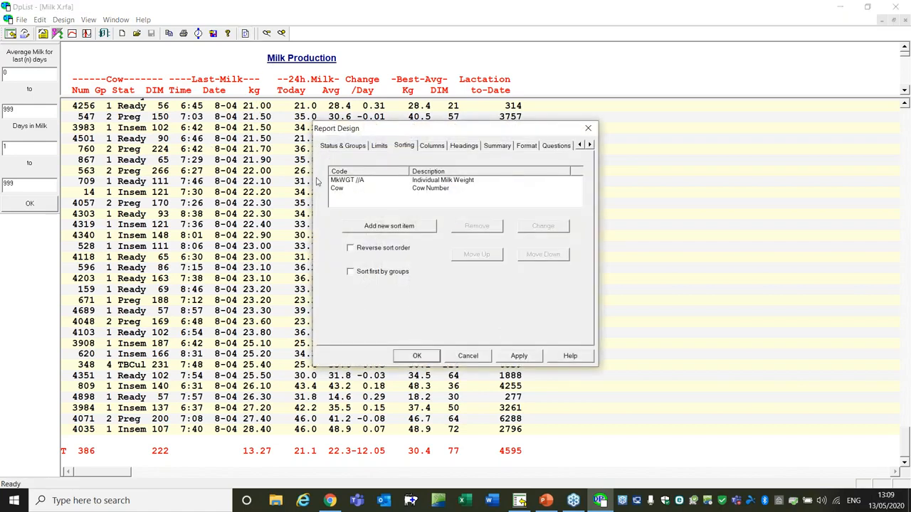
left_click(342, 147)
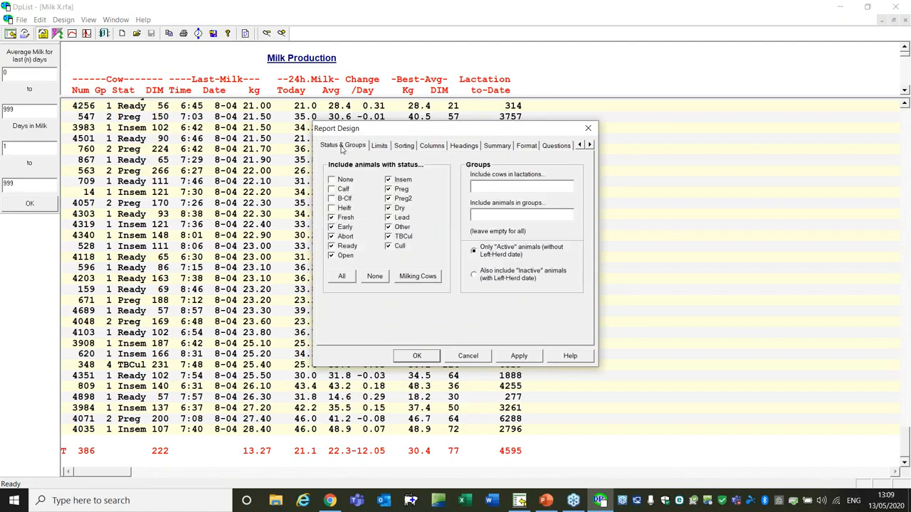
left_click(379, 150)
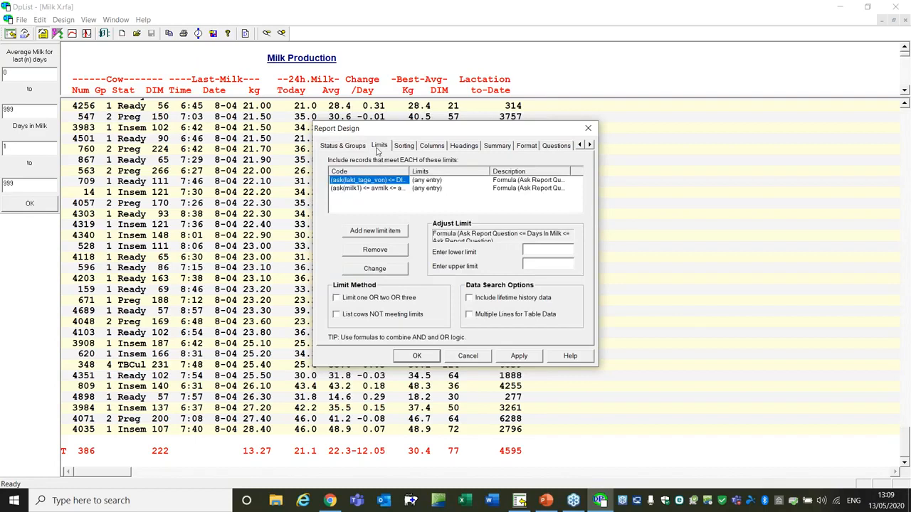
left_click(403, 146)
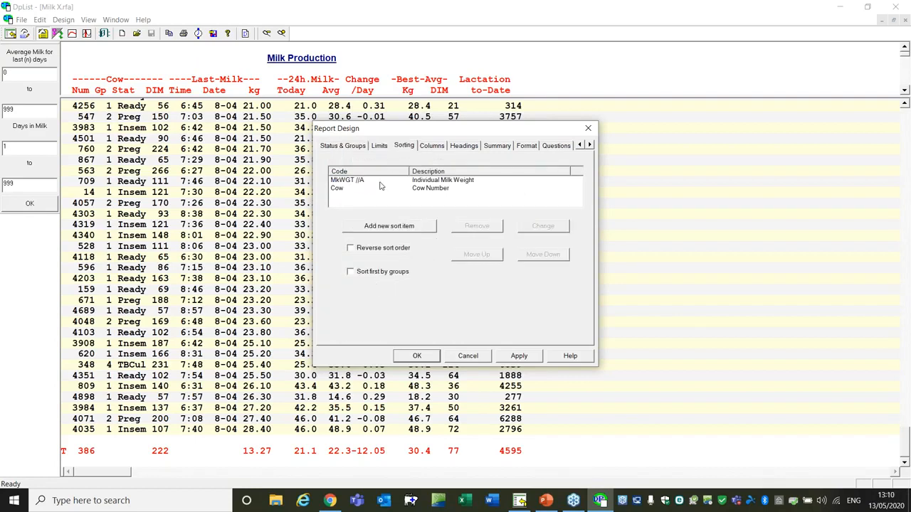
left_click(432, 146)
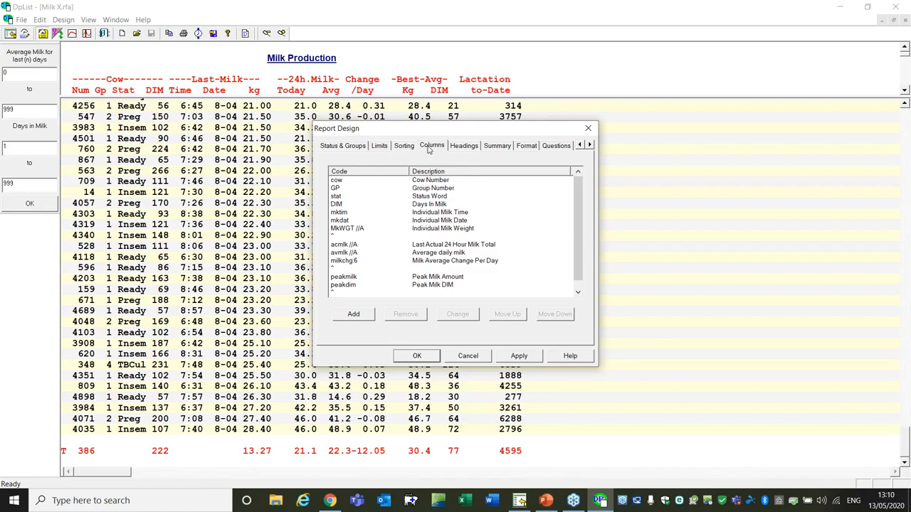
left_click(463, 146)
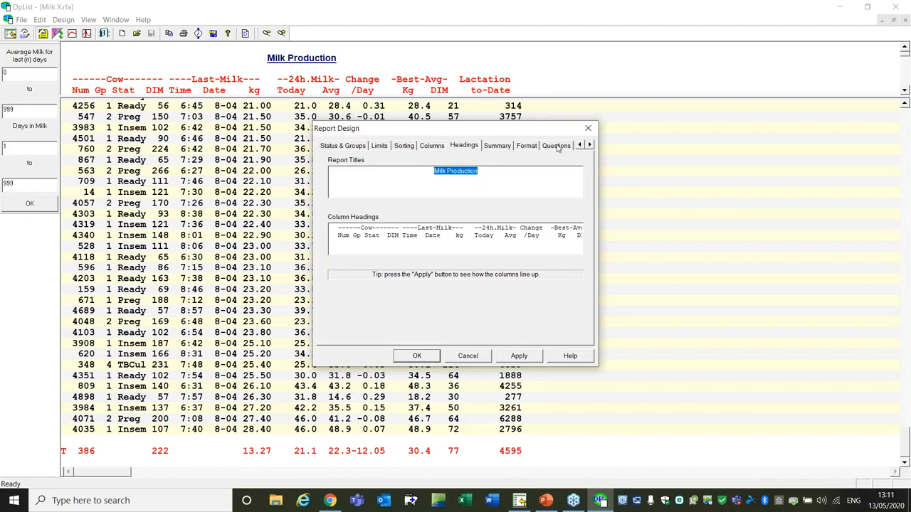
left_click(499, 146)
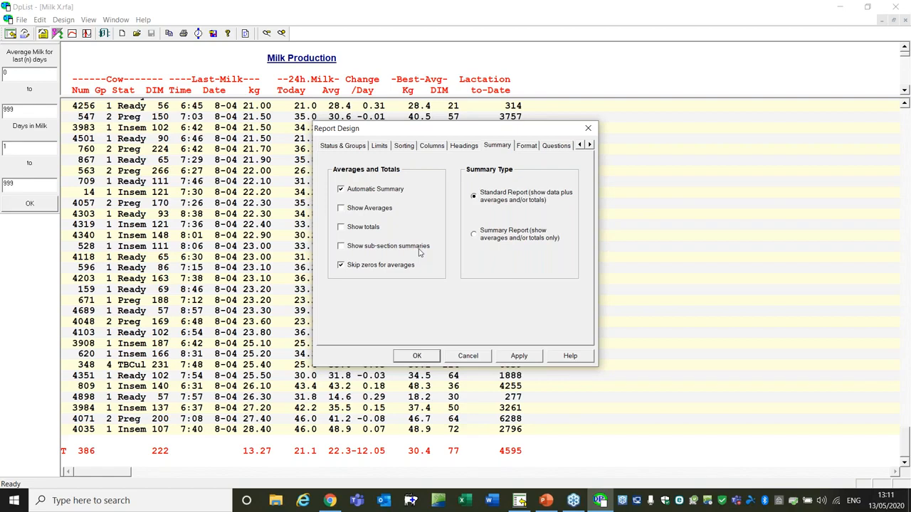
left_click(526, 146)
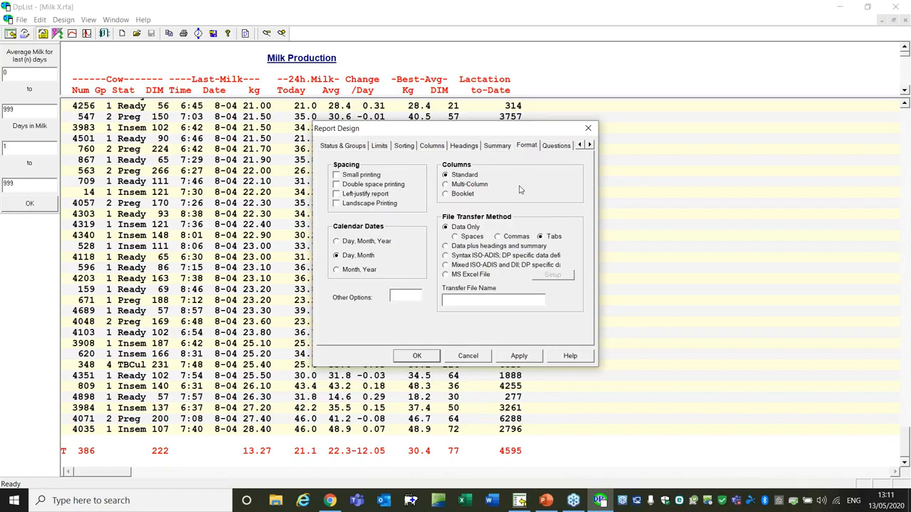
left_click(558, 147)
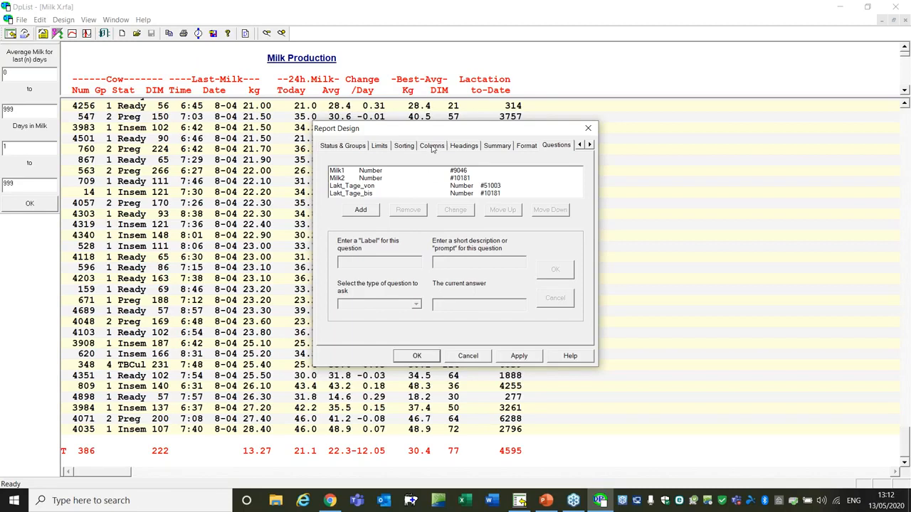
Start a new column entry for the Milk X report with the ratn code from the feed amounts and remainders category
left_click(432, 146)
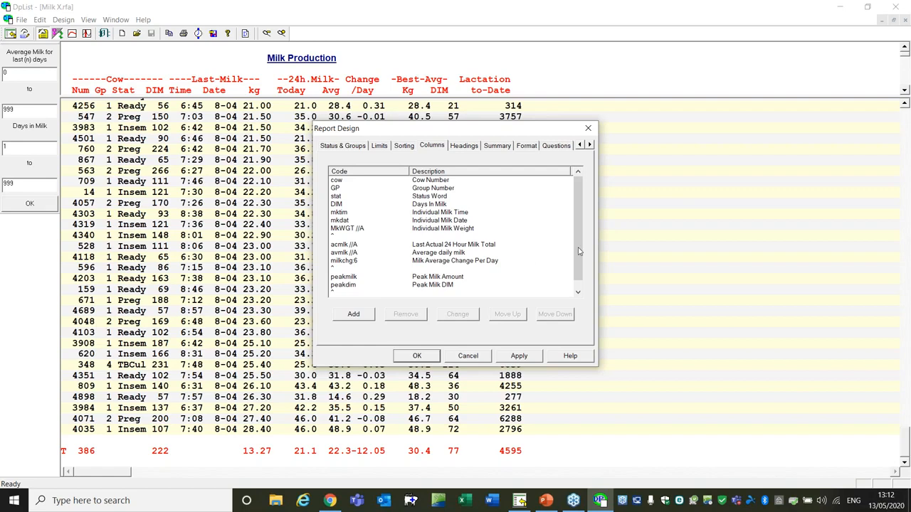
left_click_drag(579, 240, 579, 262)
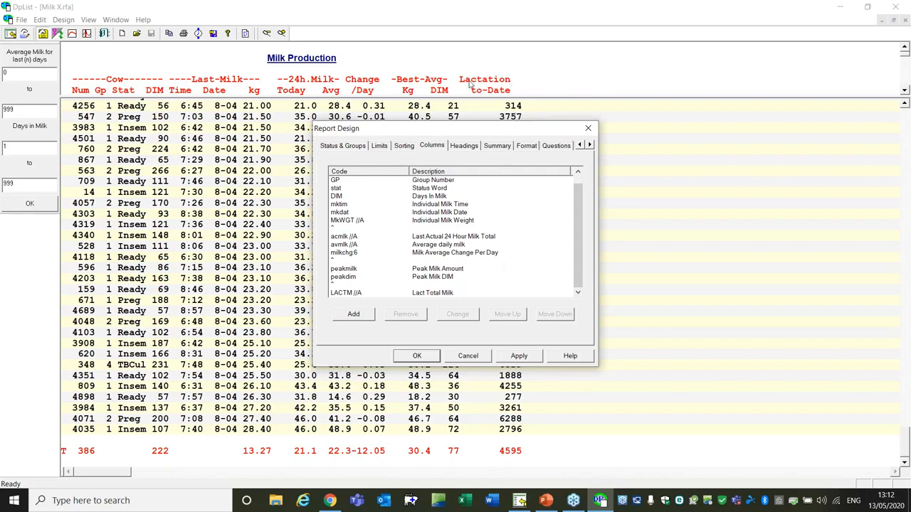
left_click(346, 317)
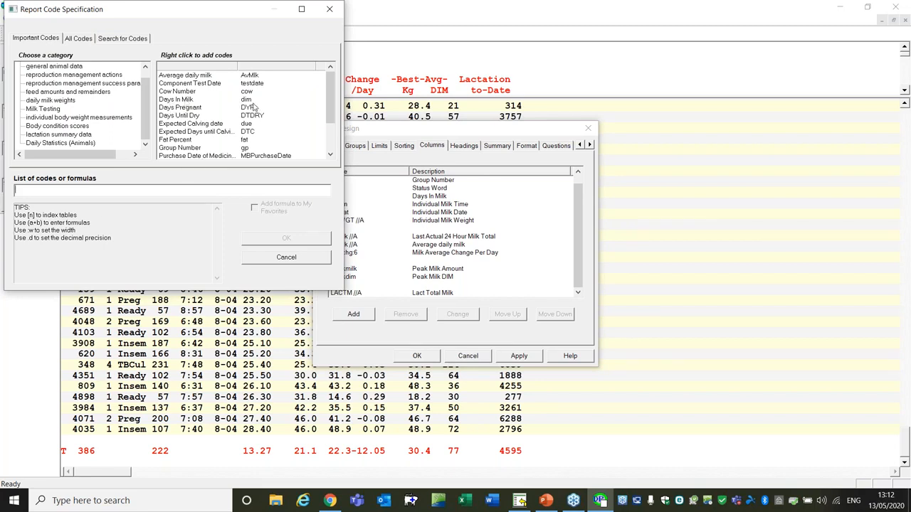
left_click_drag(145, 103, 145, 94)
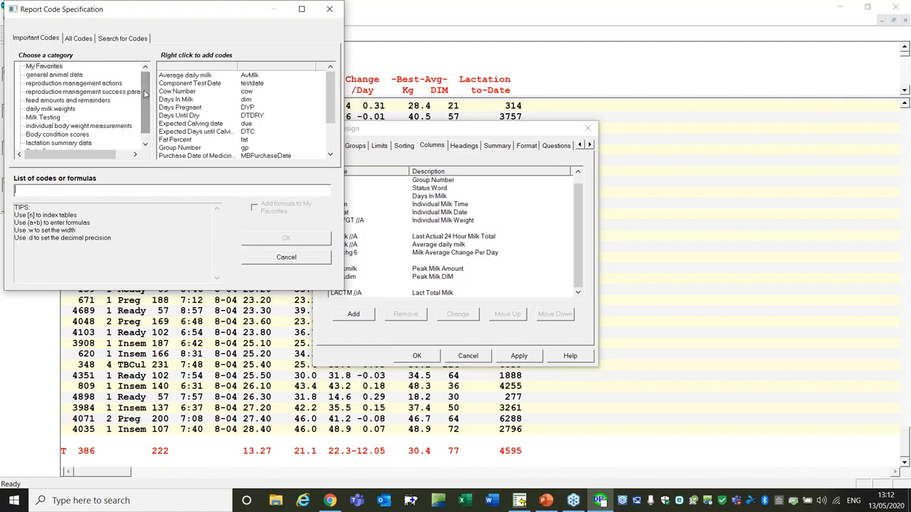
left_click(35, 103)
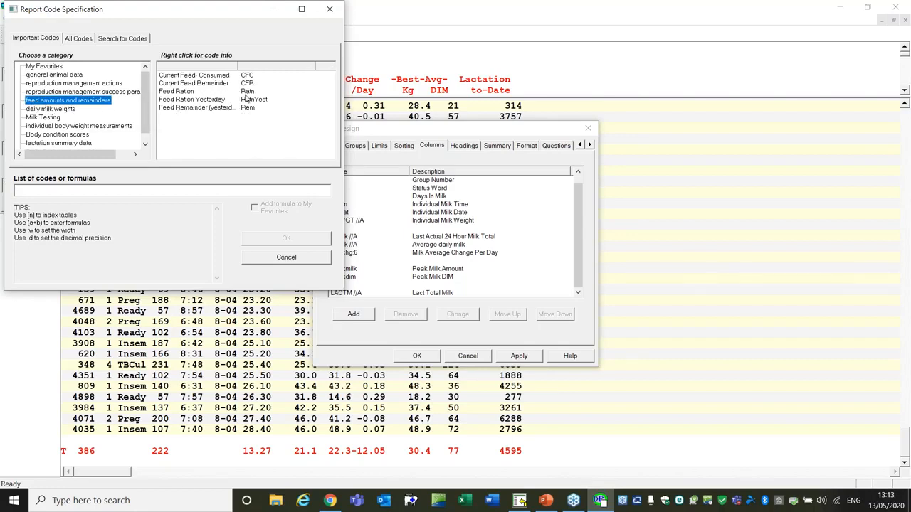
left_click(39, 190)
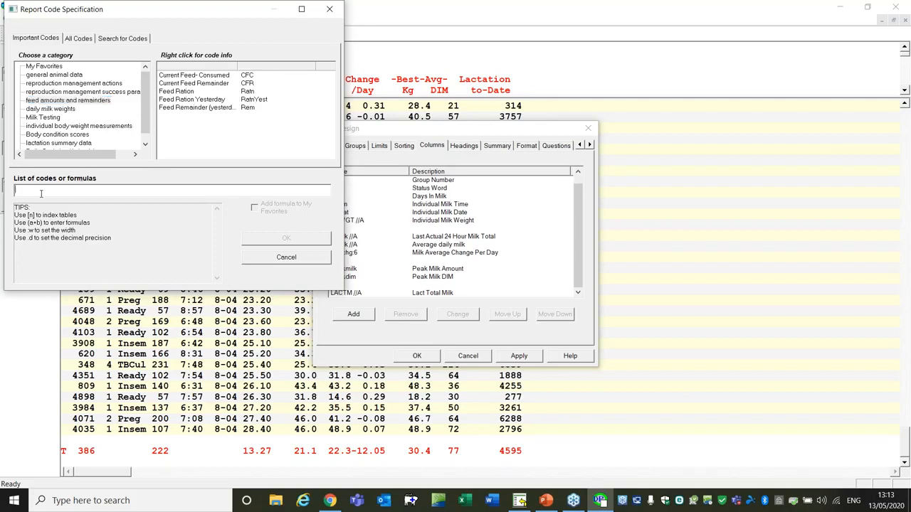
type("(atn")
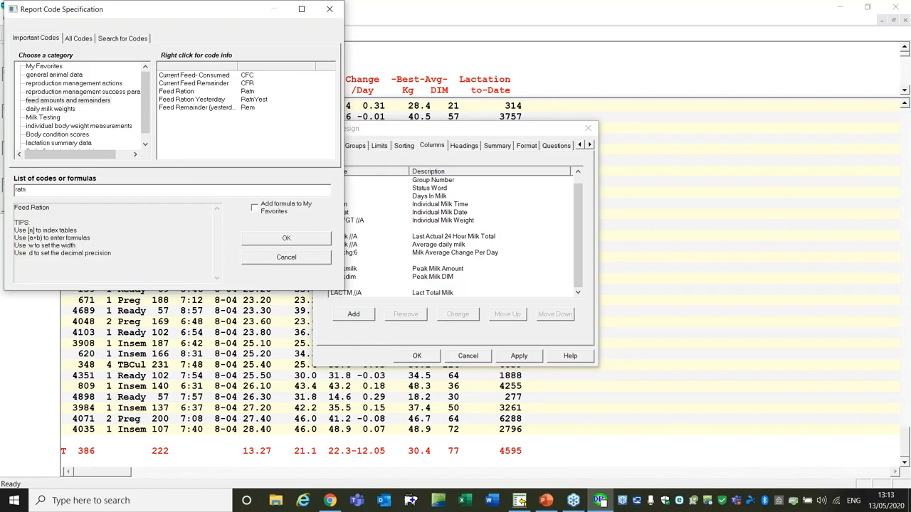
key("BackSpace")
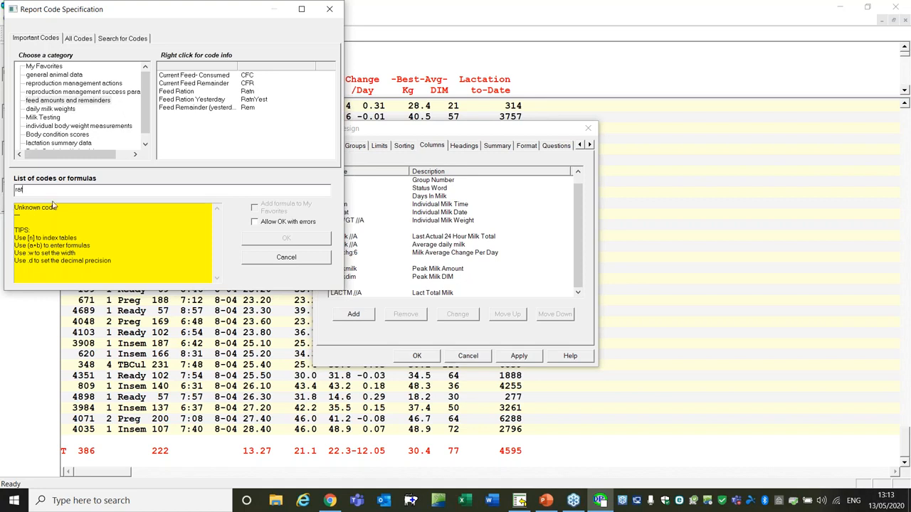
type("n")
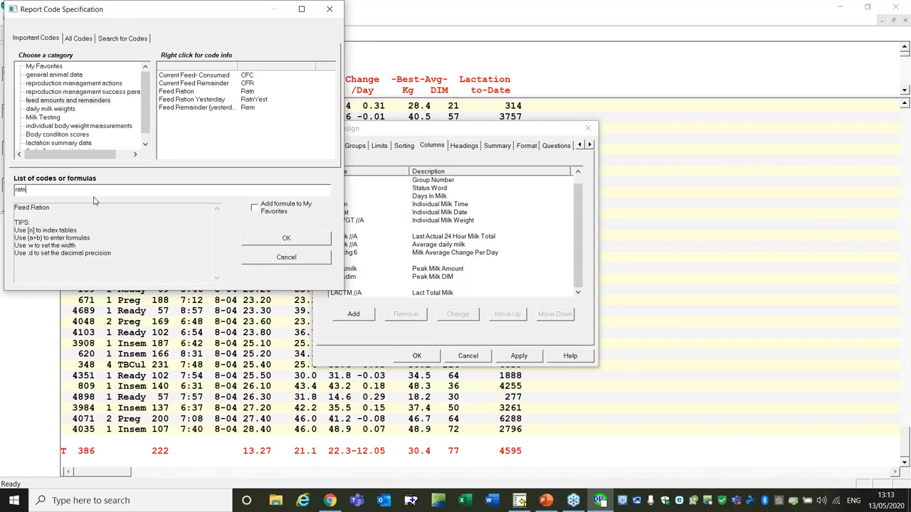
type(".")
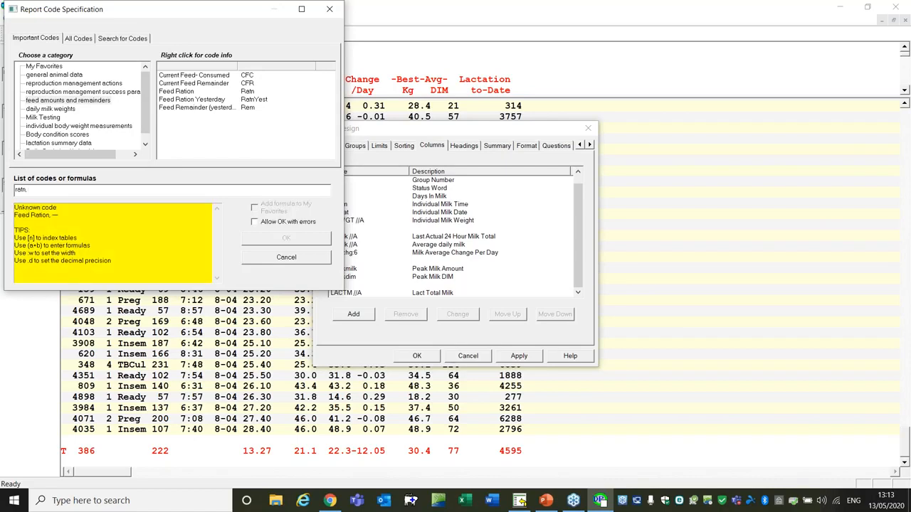
type(" ratn1")
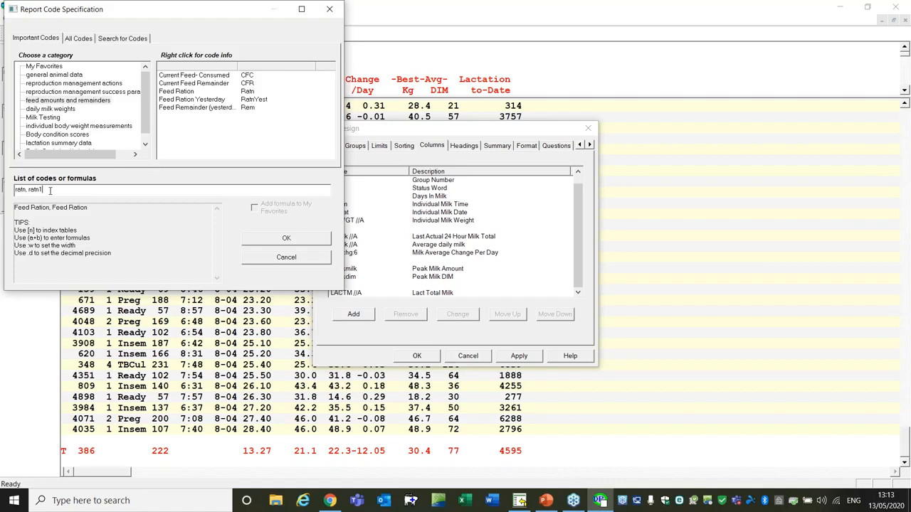
type(",")
type(" dim")
key("BackSpace")
key("BackSpace")
key("BackSpace")
key("BackSpace")
key("BackSpace")
key("BackSpace")
key("BackSpace")
key("BackSpace")
key("BackSpace")
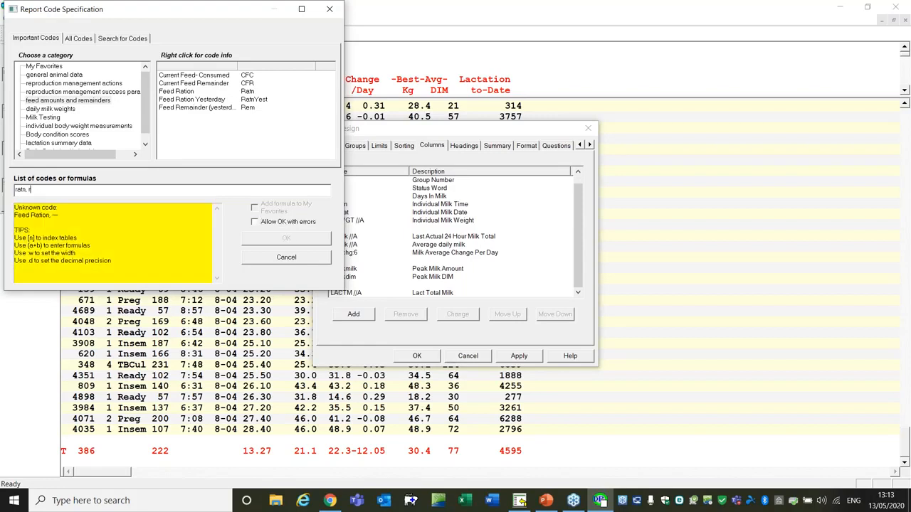
key("BackSpace")
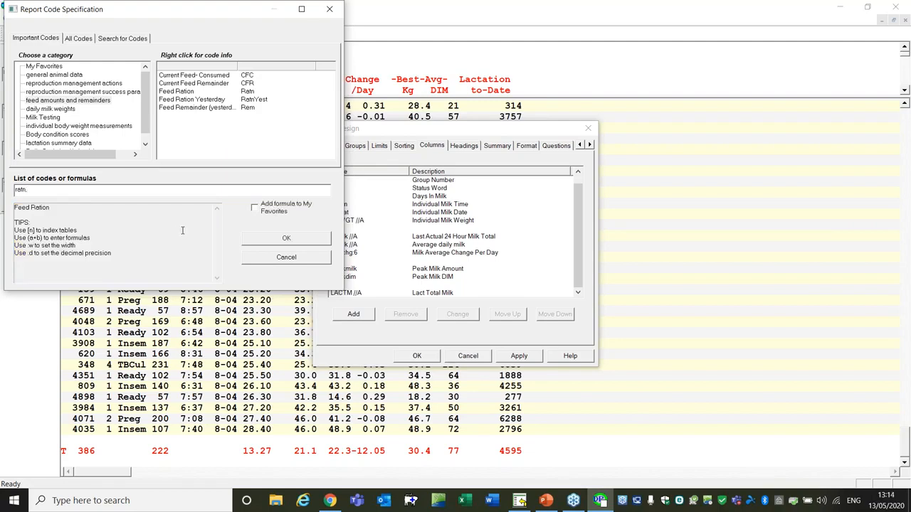
Add the feed ration column after the lactation total milk column and apply the design to the report
left_click(285, 238)
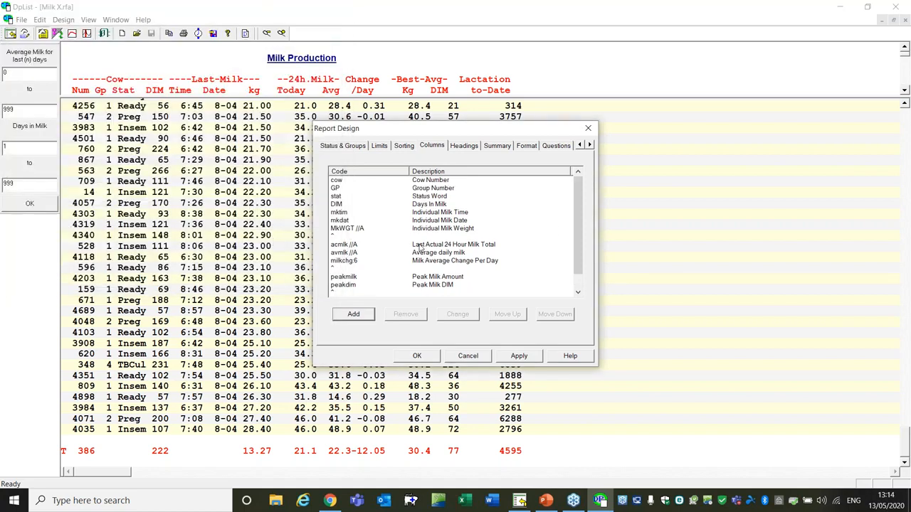
left_click_drag(578, 228, 576, 246)
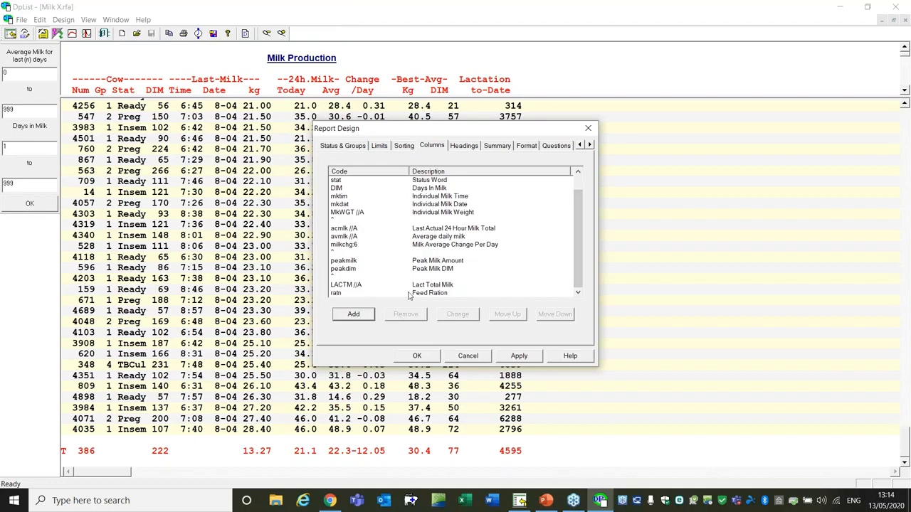
left_click(417, 359)
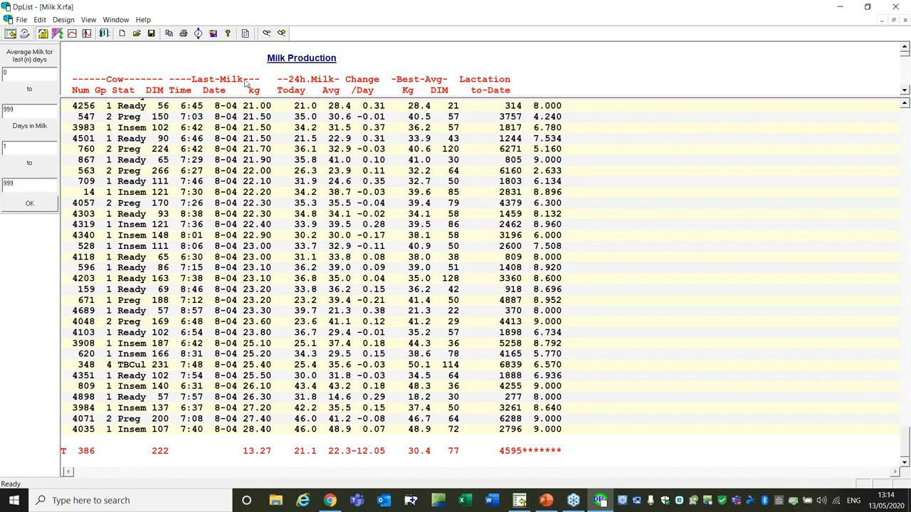
Reopen the report design and add a ^ spacer entry at the end of the column list
left_click(245, 34)
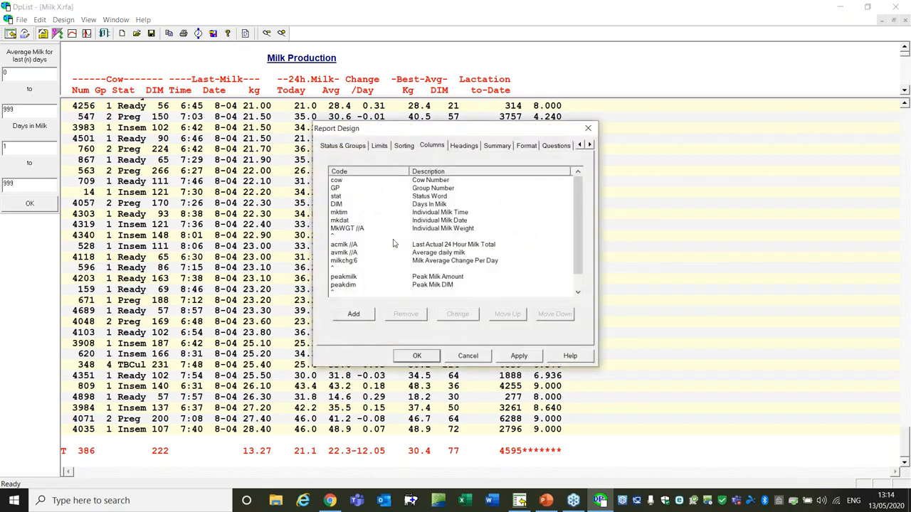
left_click_drag(578, 245, 577, 264)
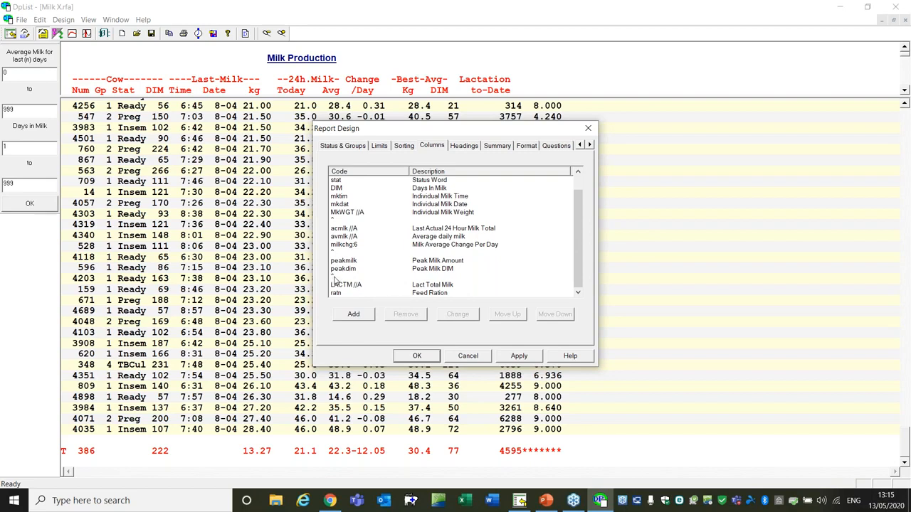
left_click(353, 316)
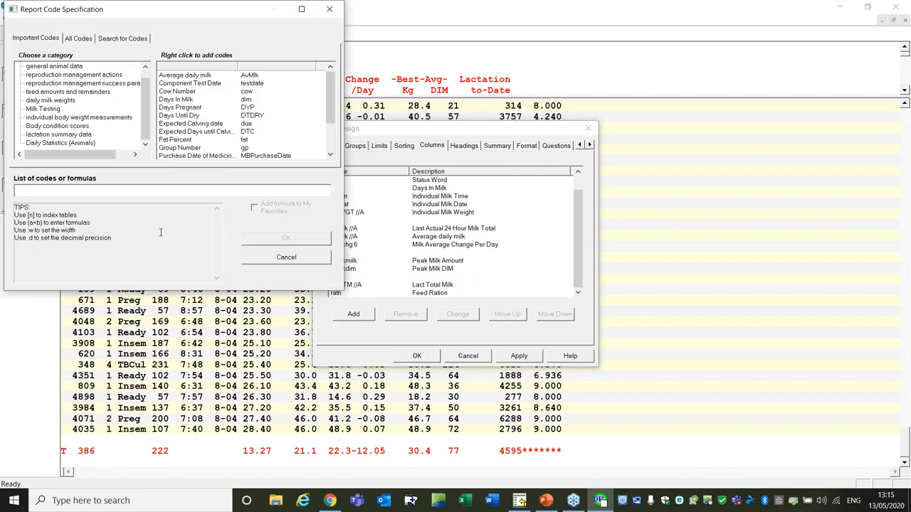
type("'")
left_click(266, 241)
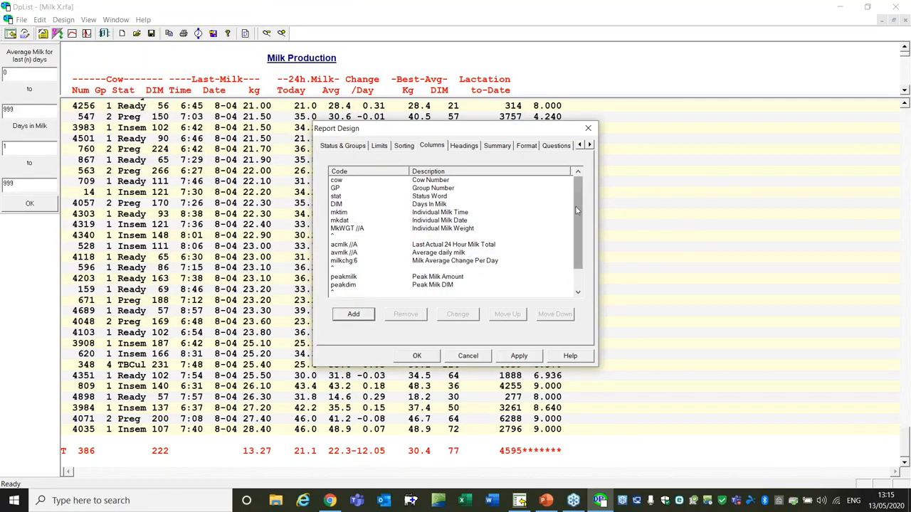
Move the new ^ spacer up between the lactation total milk and feed ration columns, and apply the change
scroll(578, 236, "down", 1)
left_click(335, 293)
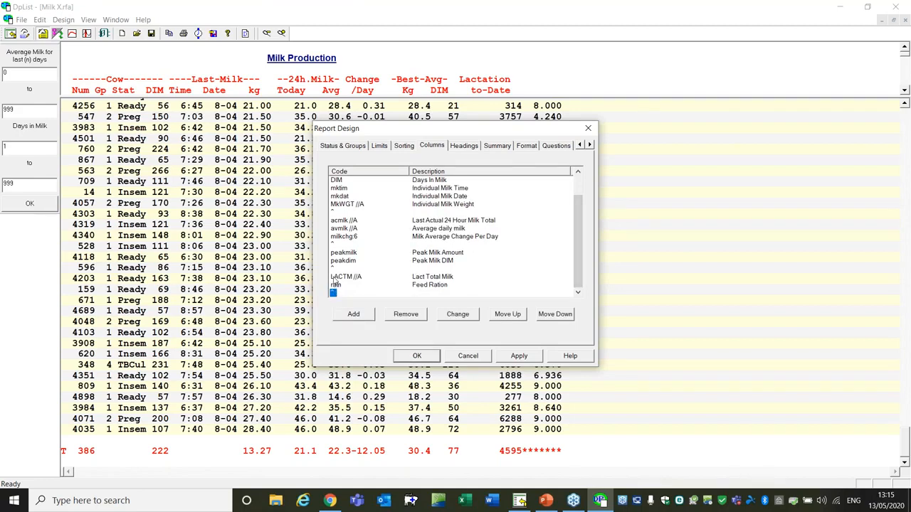
left_click(510, 315)
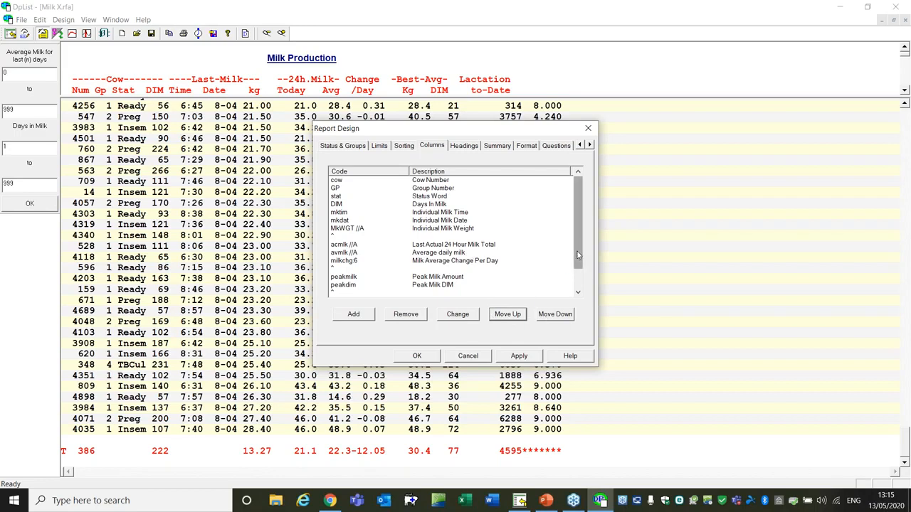
scroll(573, 267, "down", 1)
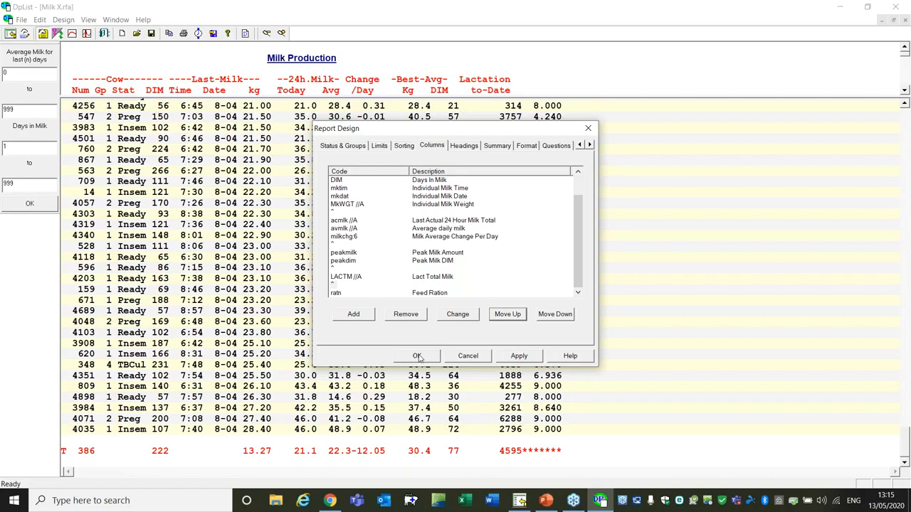
left_click(522, 357)
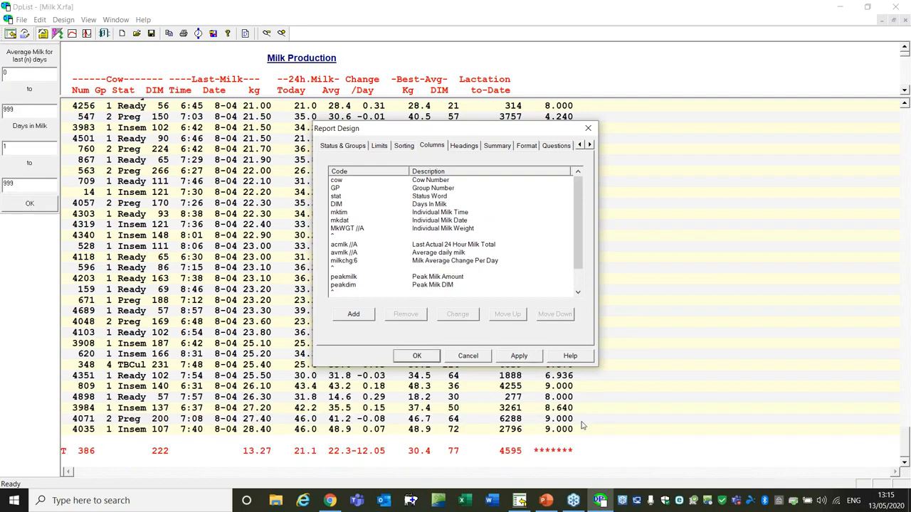
Add a second ^ spacer directly before the feed ration column and apply the change to the report
left_click(360, 316)
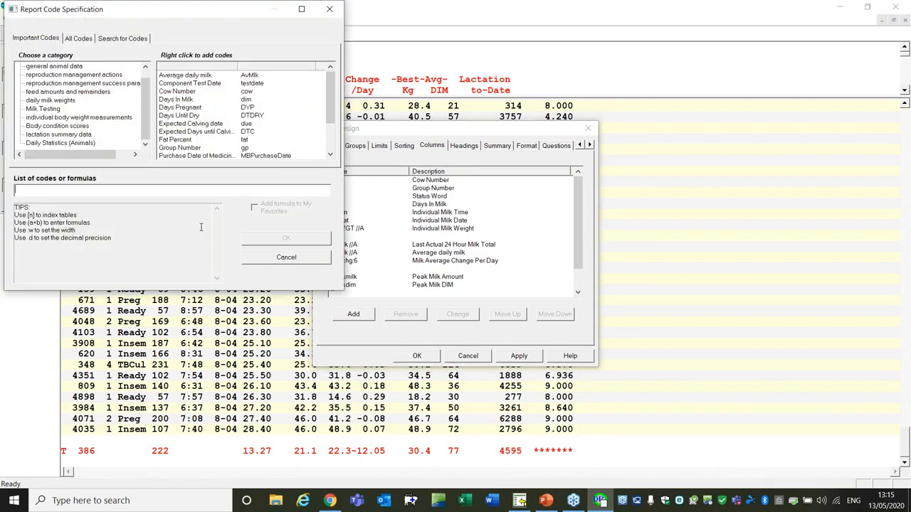
type("'")
left_click(248, 237)
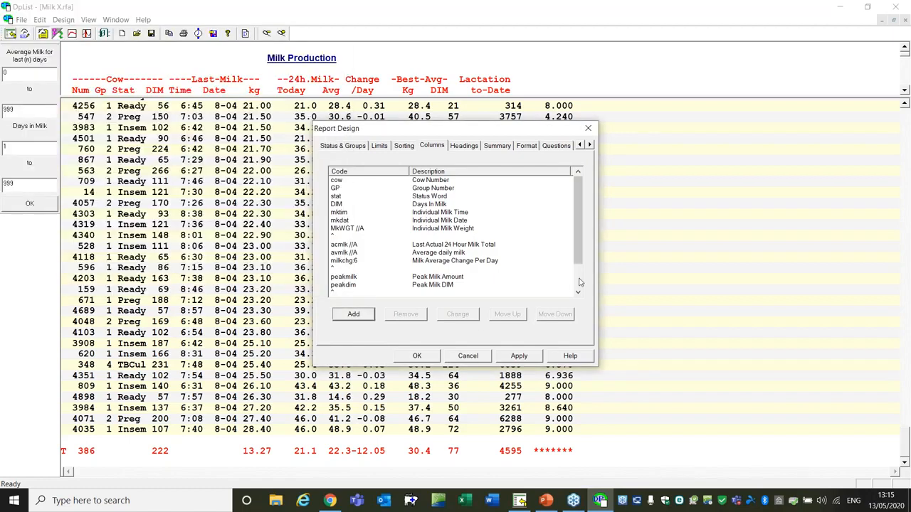
left_click(508, 314)
left_click(519, 356)
left_click(575, 293)
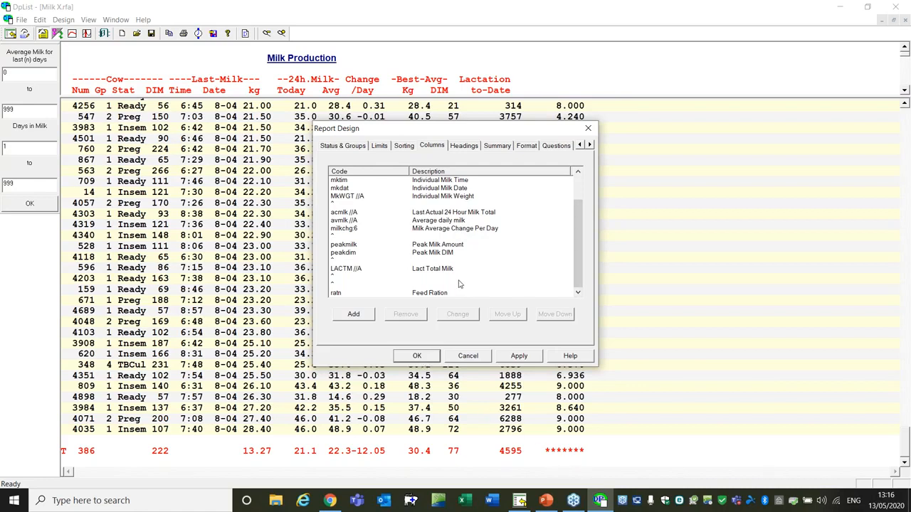
Insert a space before the Today heading in the lower heading line and apply the shifted headings
left_click(463, 146)
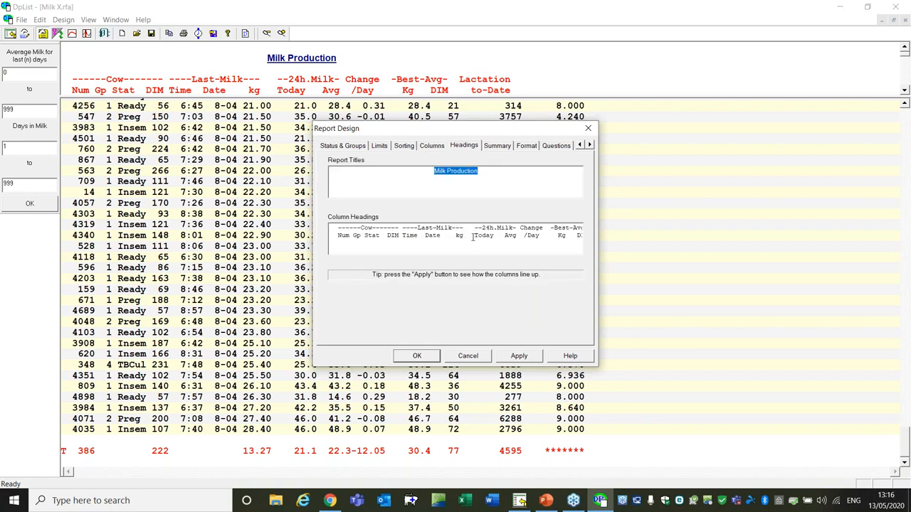
left_click(469, 239)
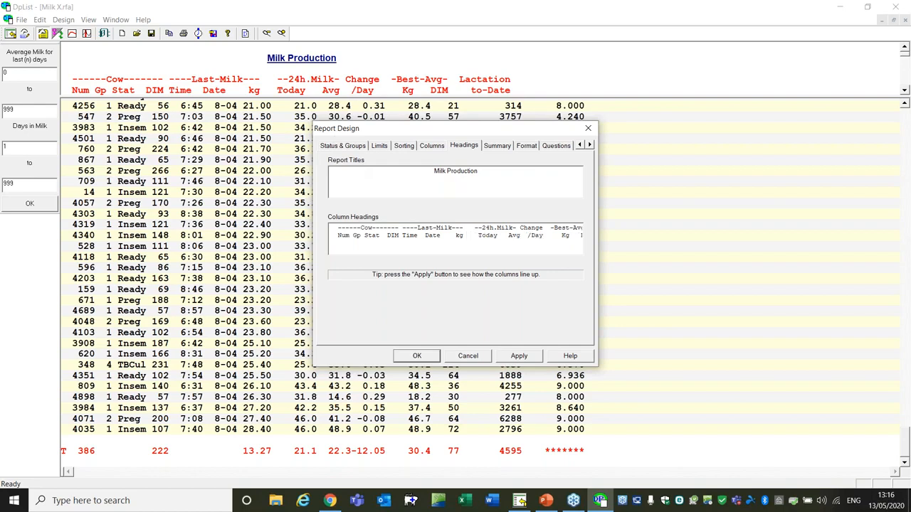
left_click(519, 356)
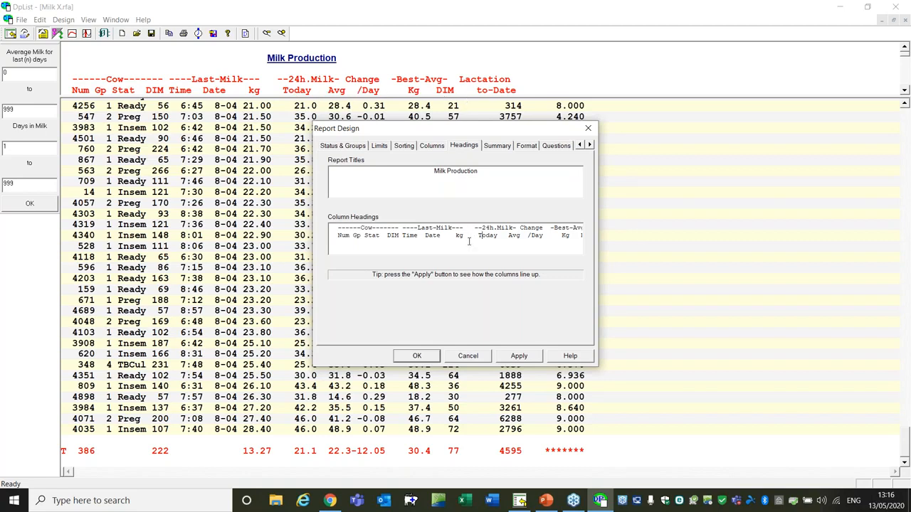
Add a two-line column heading, feed above ration, after the Lactation to-Date heading and apply it to the report
key("Right")
key("Right")
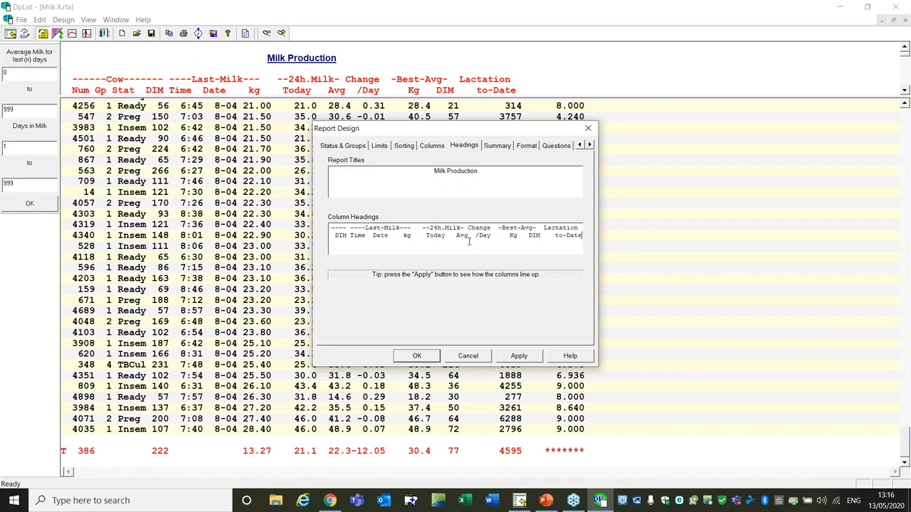
key("Right")
key("Right")
key("Right")
key("Right")
key("Right")
key("Right")
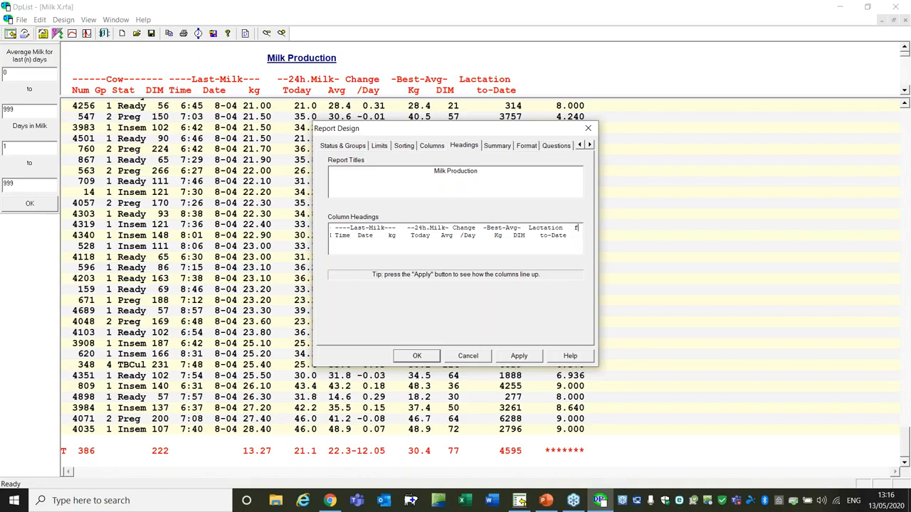
type("ed")
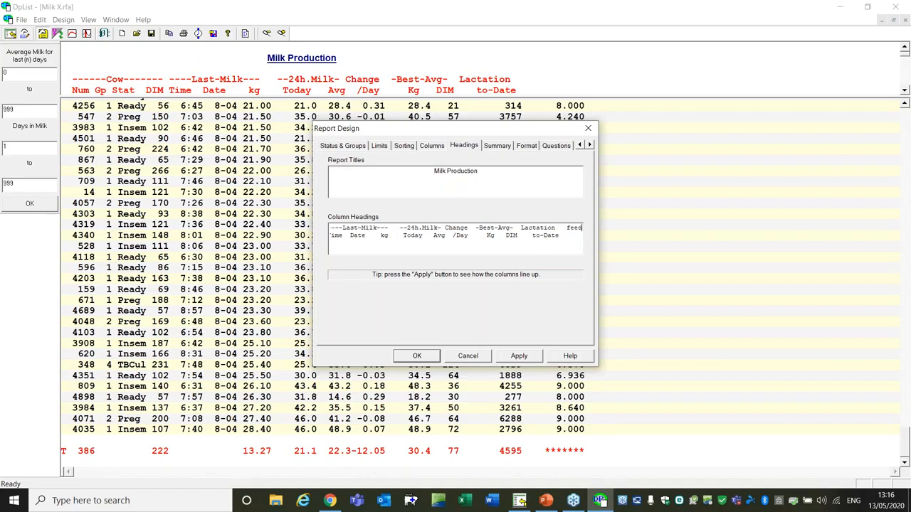
type("ration")
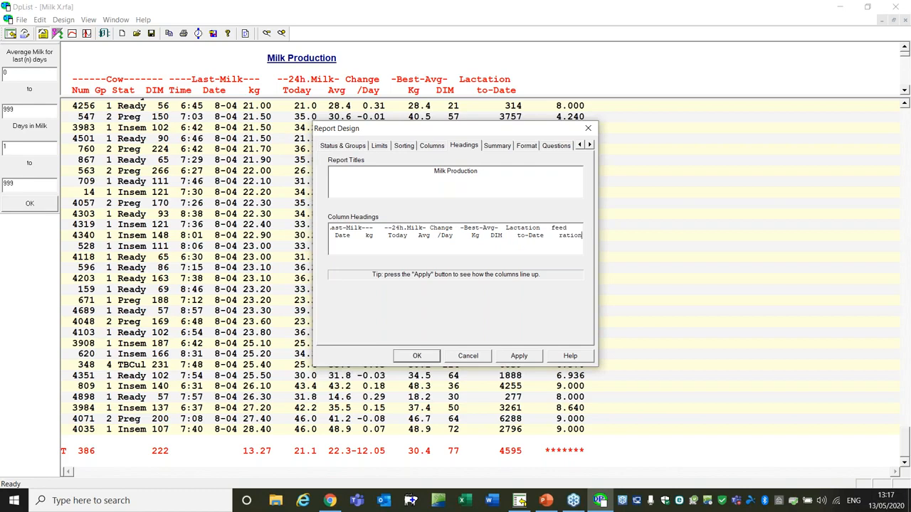
key("BackSpace")
left_click(518, 355)
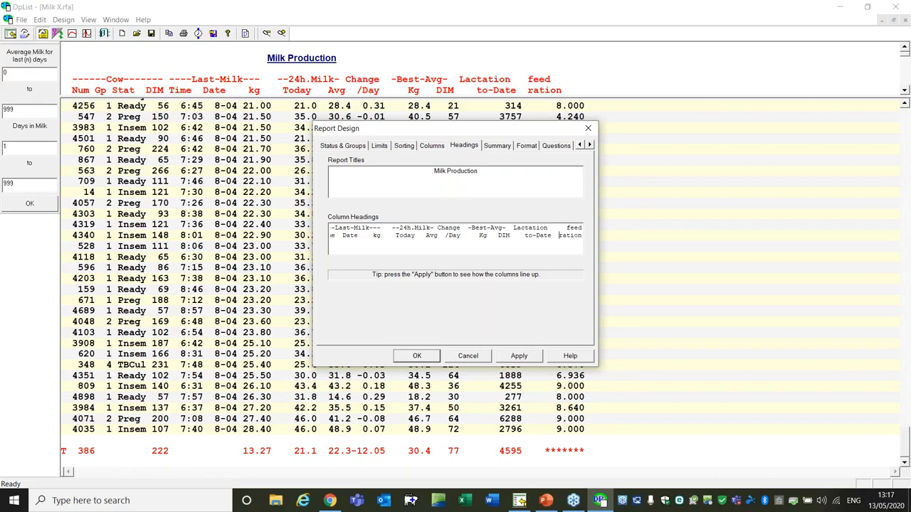
Apply the realigned feed ration heading, accept the report design and save the report
left_click(519, 356)
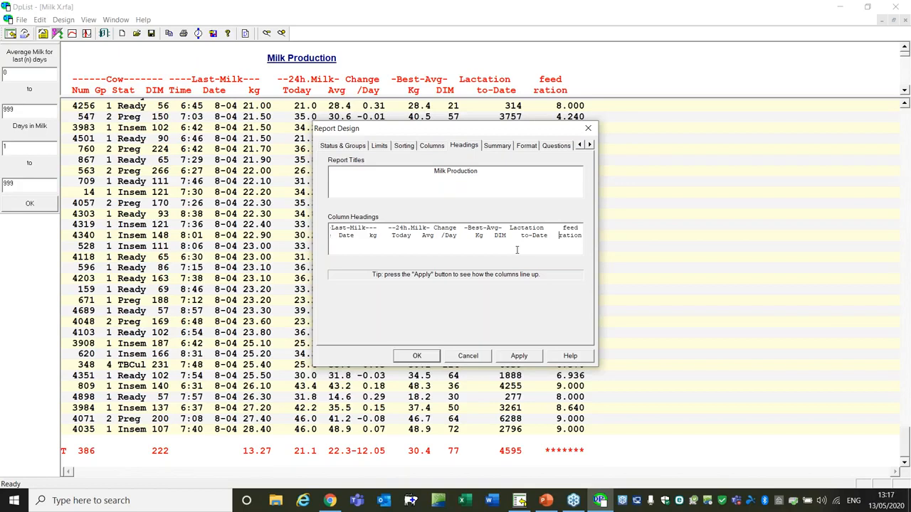
left_click(417, 355)
left_click(151, 34)
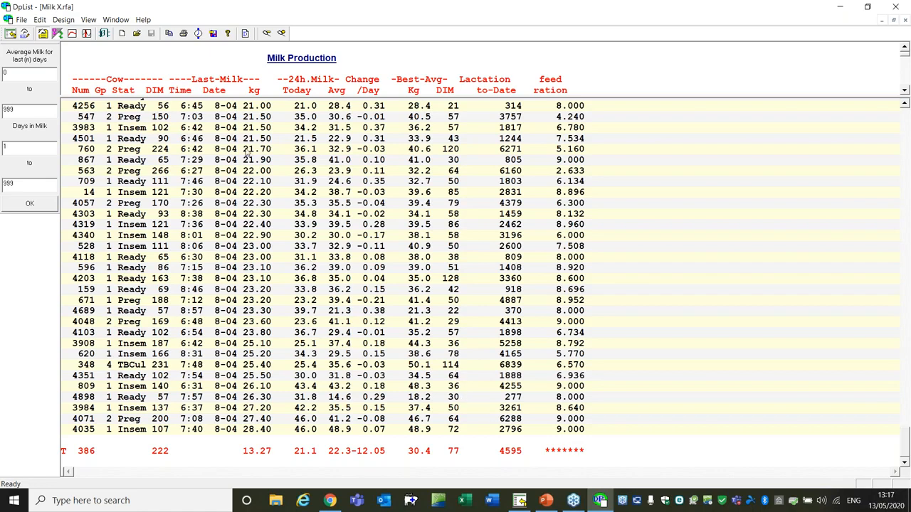
Turn on Show totals and Show Averages in the report's summary settings, applying each to the report
left_click(244, 33)
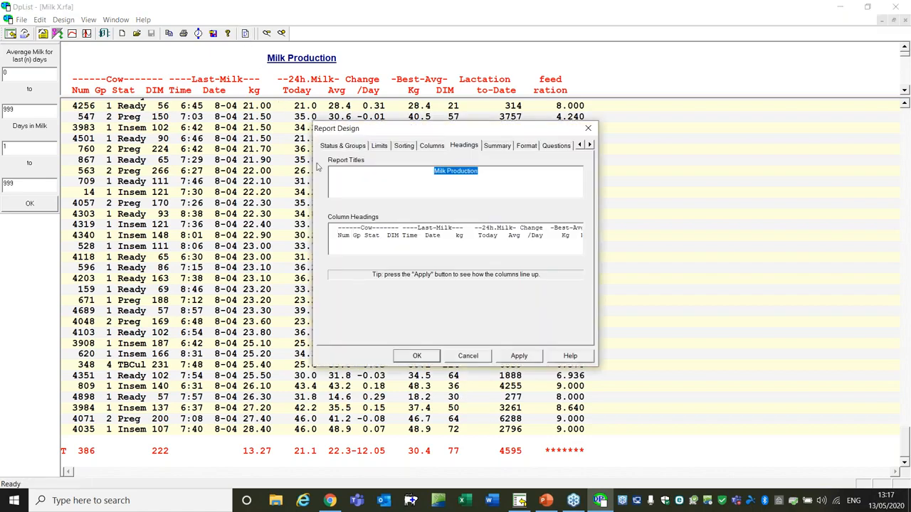
left_click(508, 146)
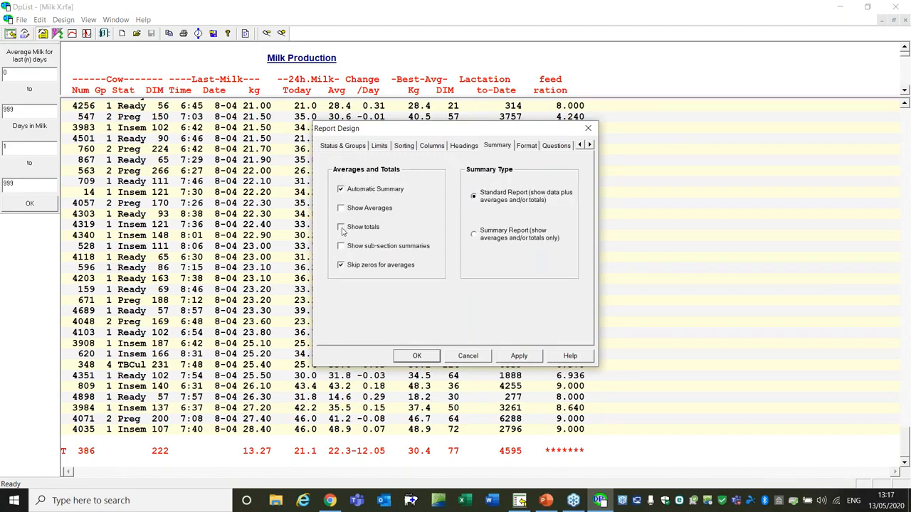
left_click(519, 355)
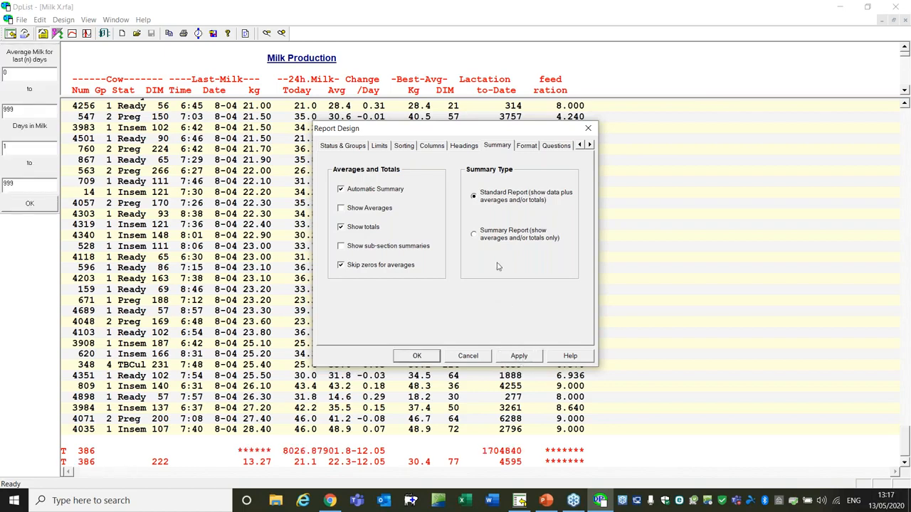
left_click(344, 208)
left_click(527, 358)
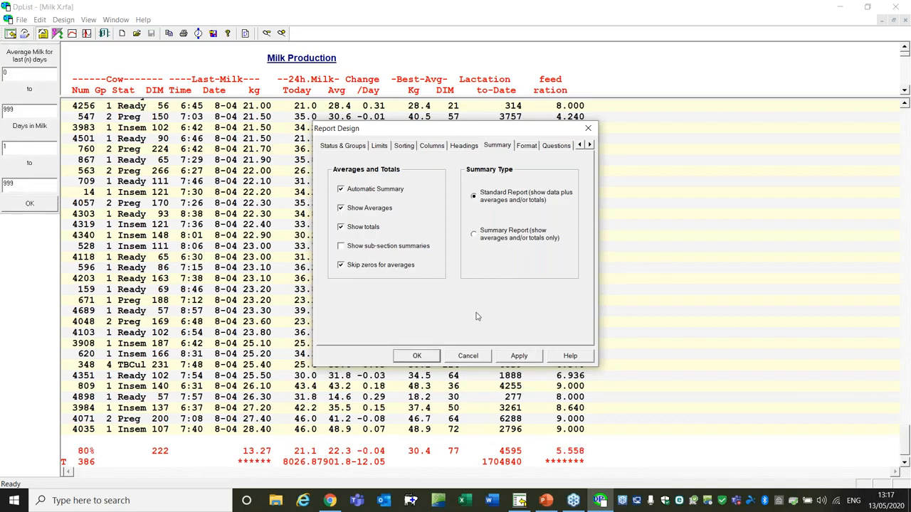
Try adding sub-section summaries to the report
left_click(343, 248)
left_click(508, 355)
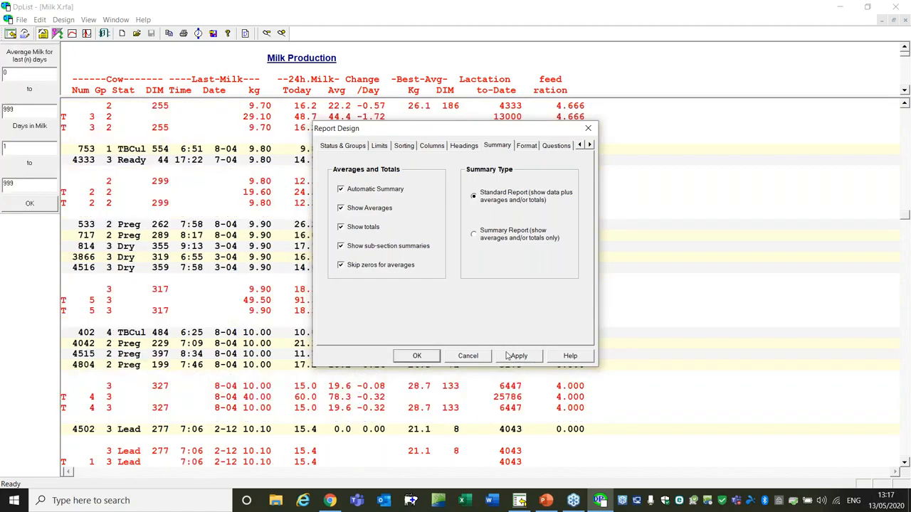
Accept the summary settings, save the Milk X report and close it
left_click(417, 356)
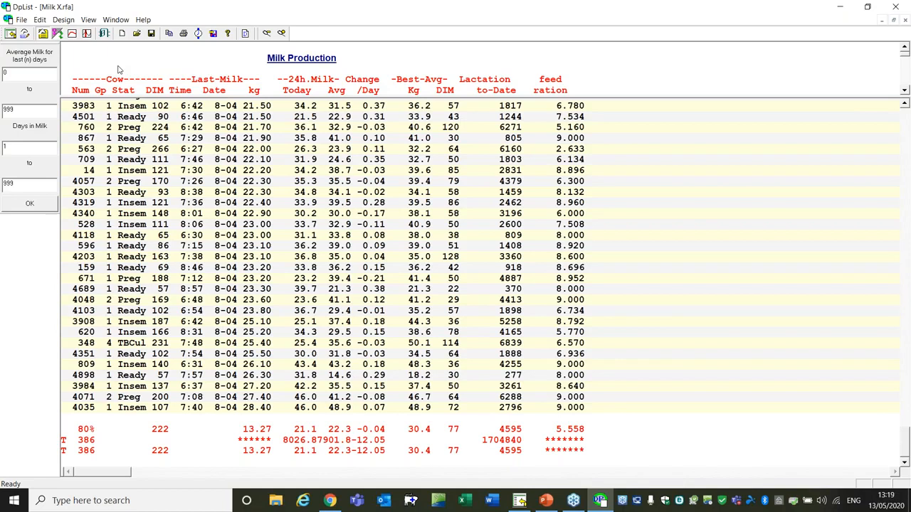
left_click(151, 33)
left_click(893, 7)
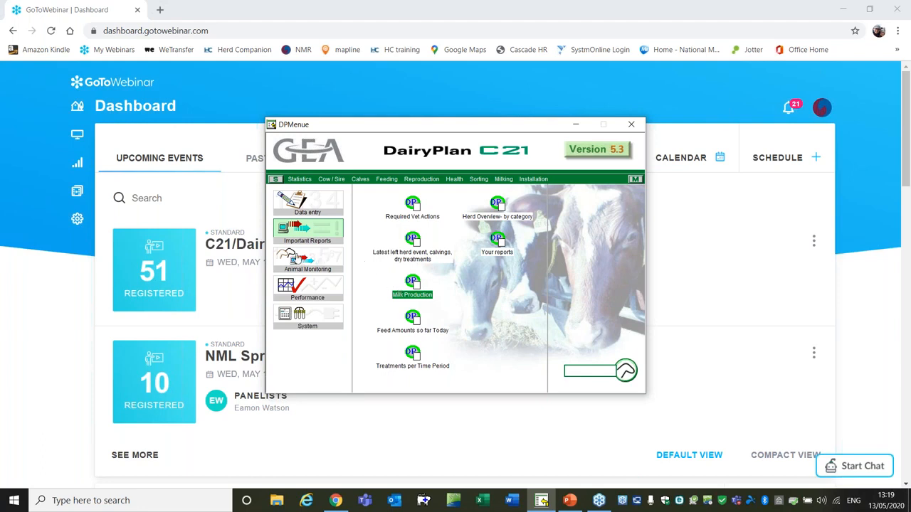
Open the Reproduction Overview from Animal Monitoring, dismissing the software key request, and inspect an animal point on the graph
left_click(303, 257)
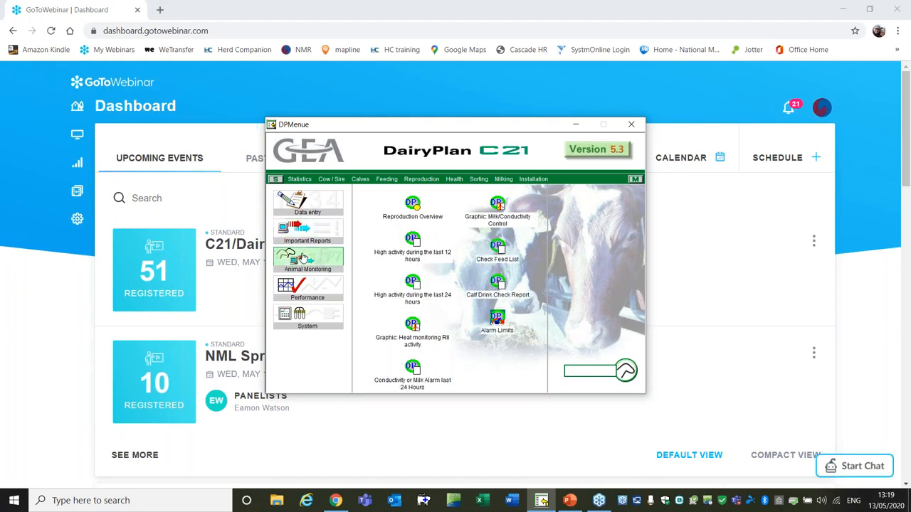
double_click(411, 205)
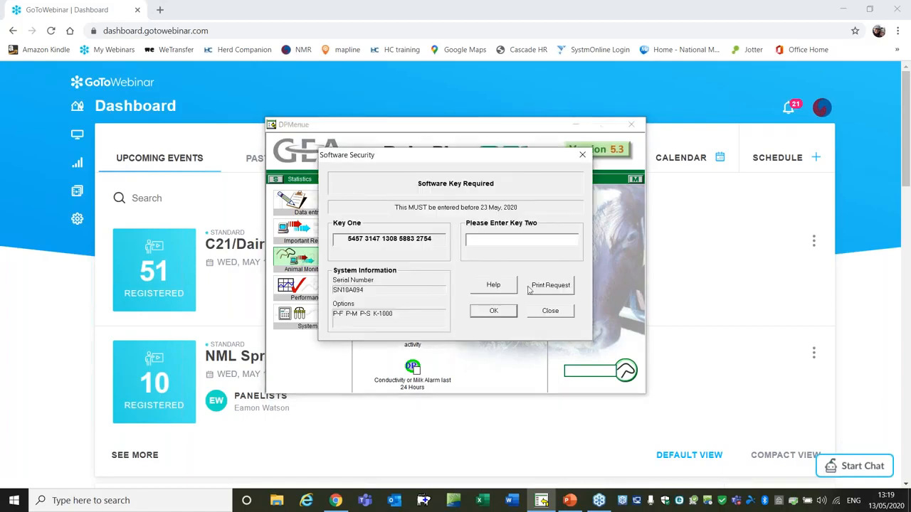
left_click(555, 319)
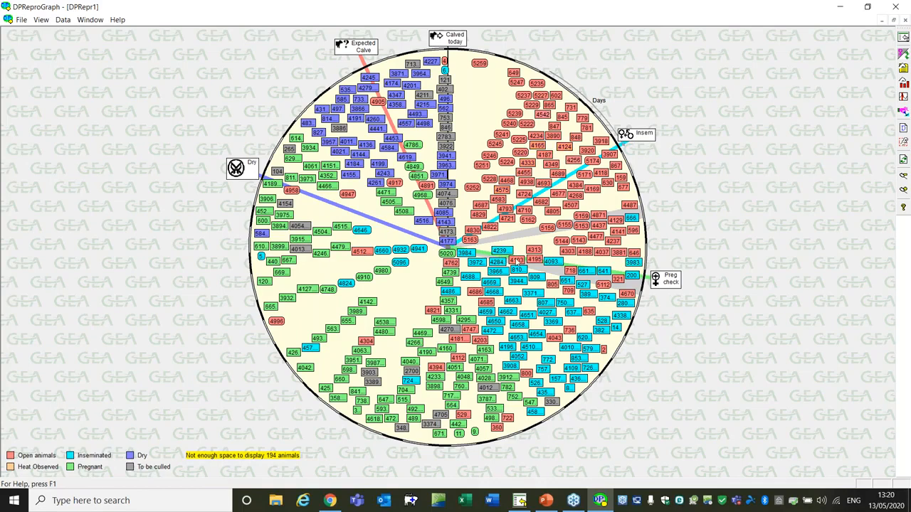
mouse_move(510, 261)
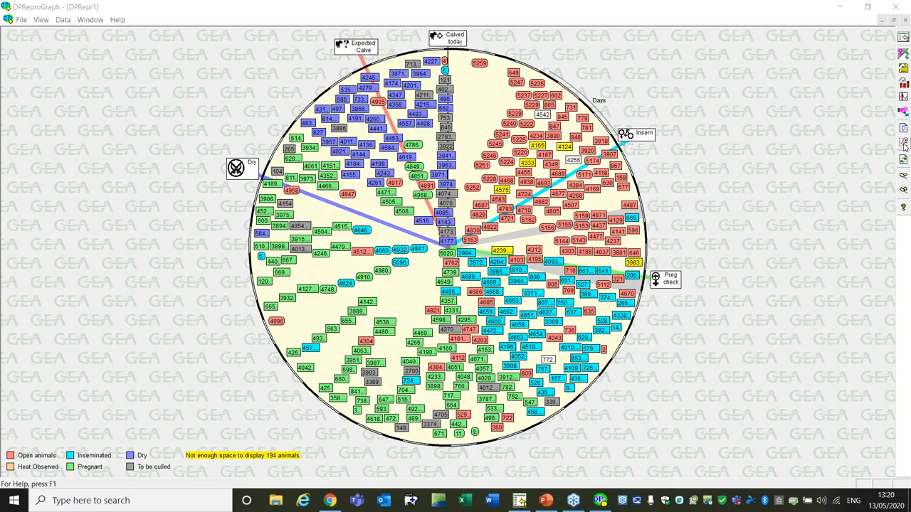
Restrict the reproduction graph to animals in group 1
left_click(903, 146)
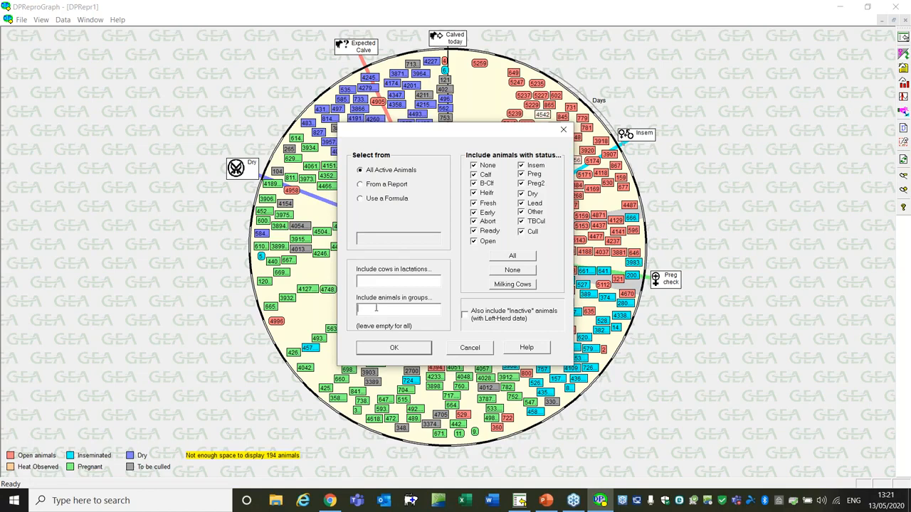
type("1")
left_click(369, 347)
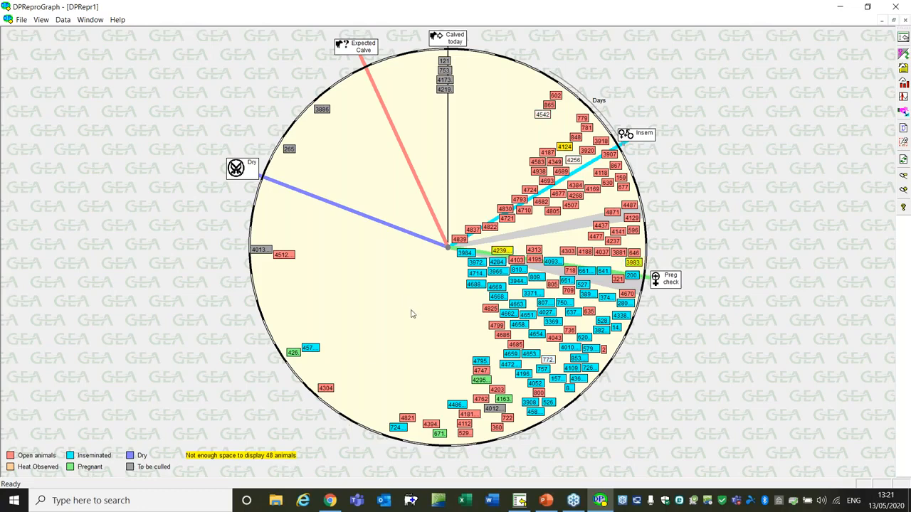
Exclude animals with status None, Calf, B-Clf, Heifr and Cull from the reproduction graph, leaving the graph design unchanged
left_click(904, 129)
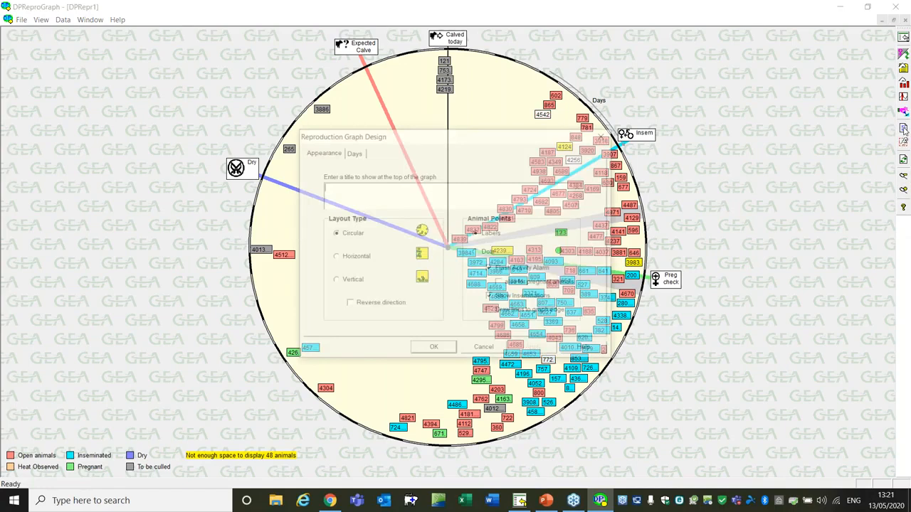
left_click(483, 350)
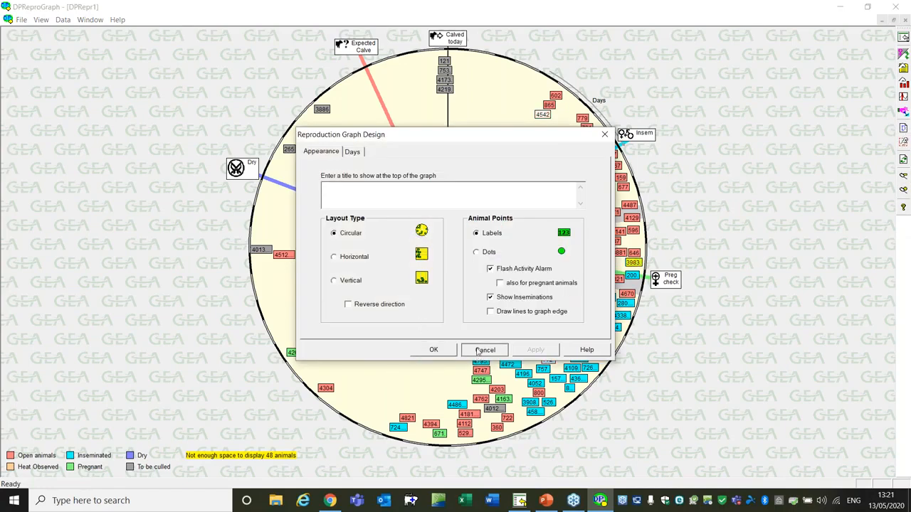
left_click(905, 144)
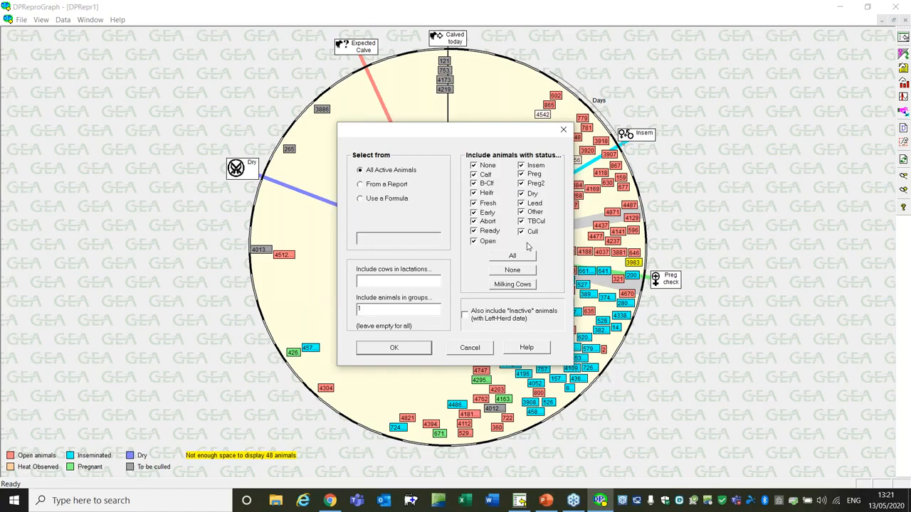
left_click(528, 236)
left_click(487, 166)
left_click(487, 175)
left_click(488, 184)
left_click(487, 193)
left_click(533, 285)
left_click(394, 348)
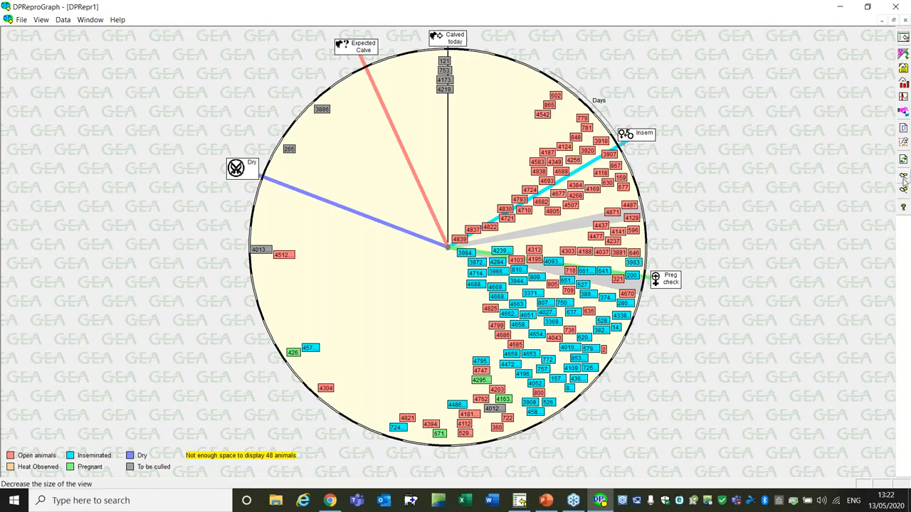
Shrink the graph's labels until all animals fit and inspect the details of animal 4336
left_click(903, 178)
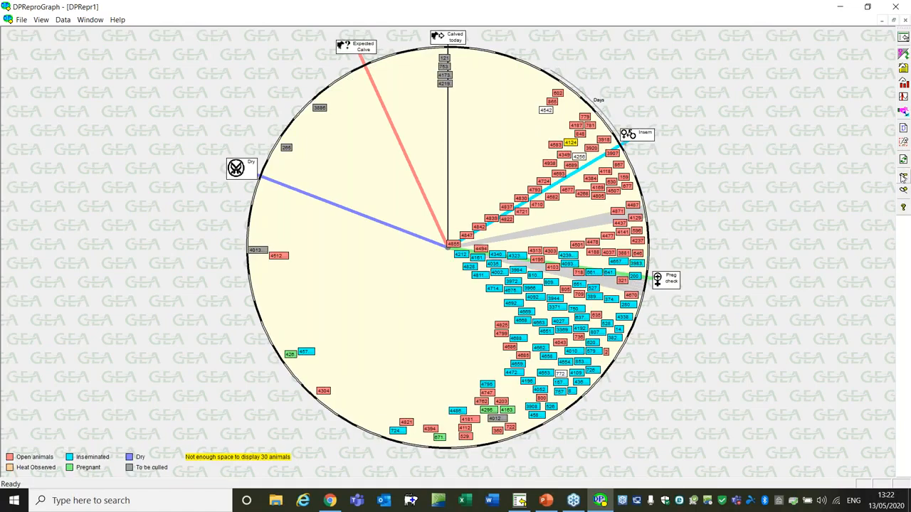
left_click(902, 178)
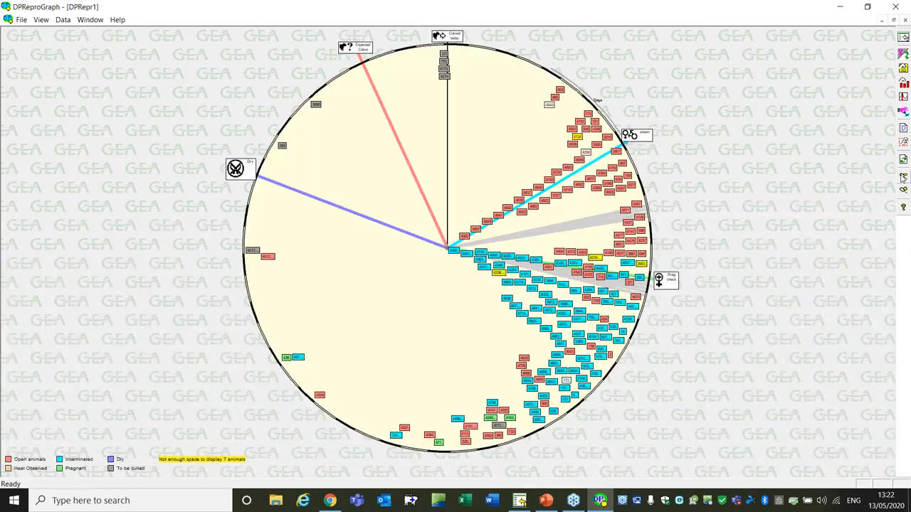
left_click(902, 178)
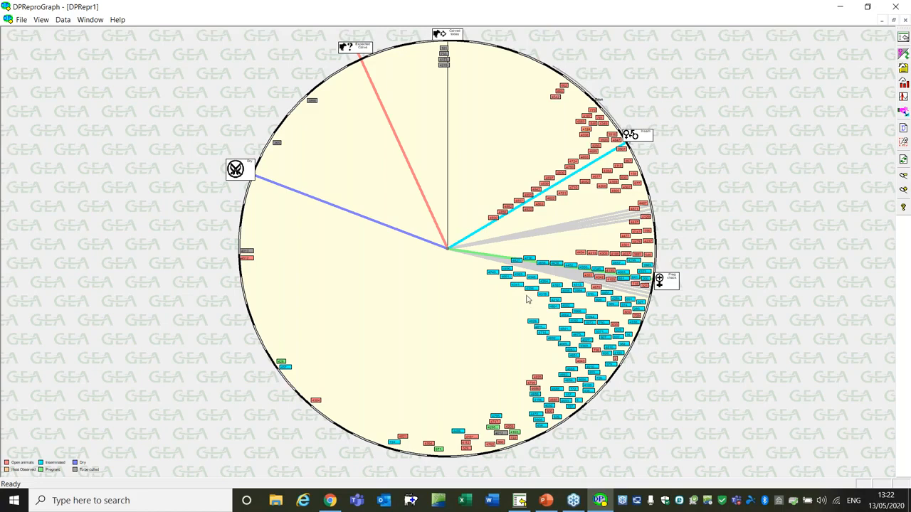
mouse_move(530, 293)
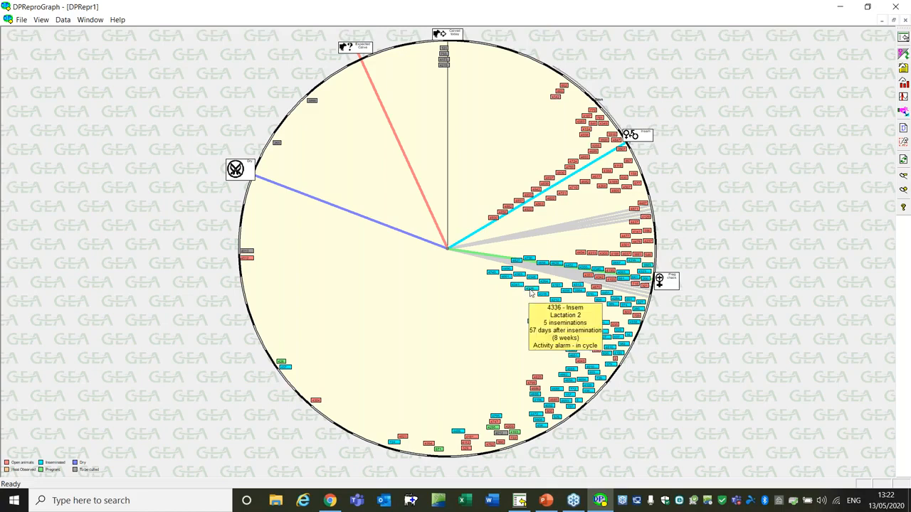
Enlarge the graph's labels again until the animal numbers are easy to read
left_click(904, 191)
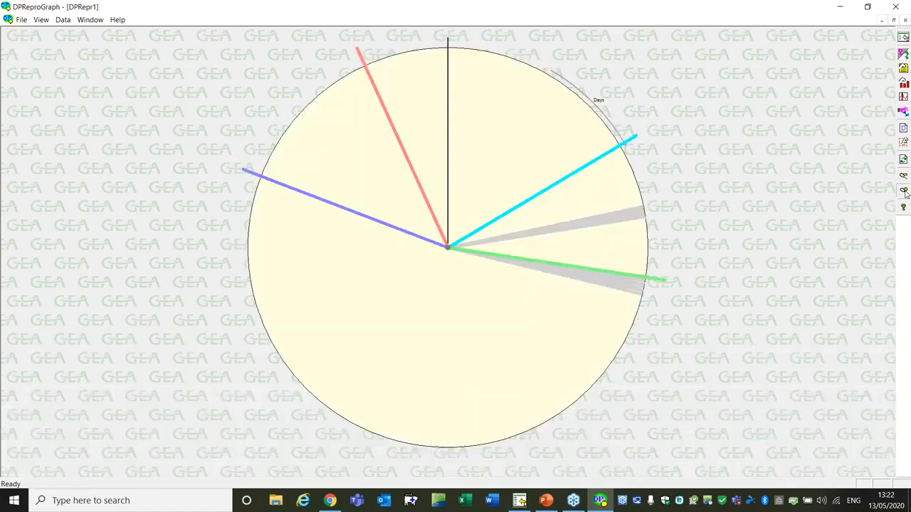
left_click(903, 190)
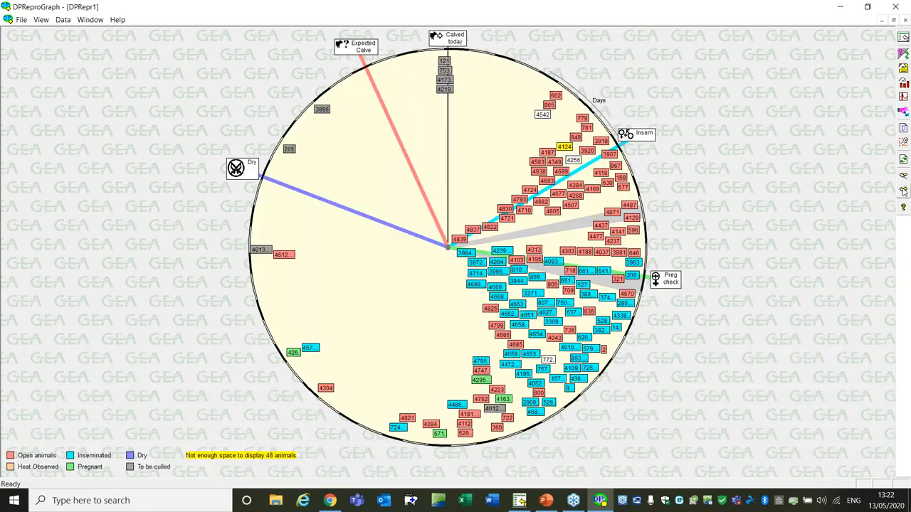
left_click(903, 190)
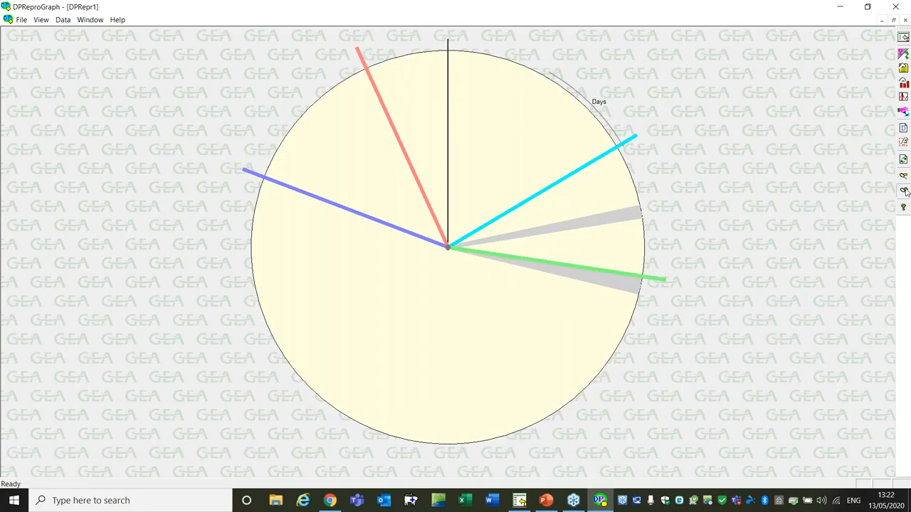
left_click(903, 191)
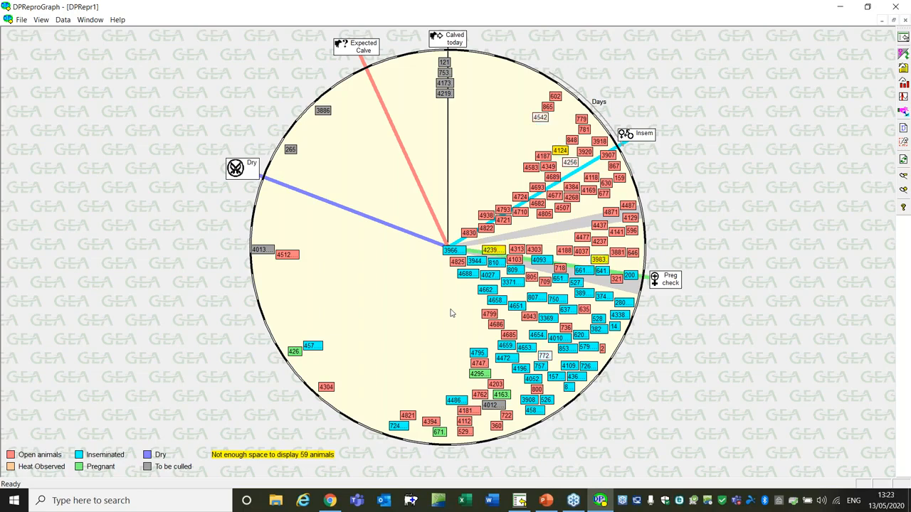
left_click(21, 21)
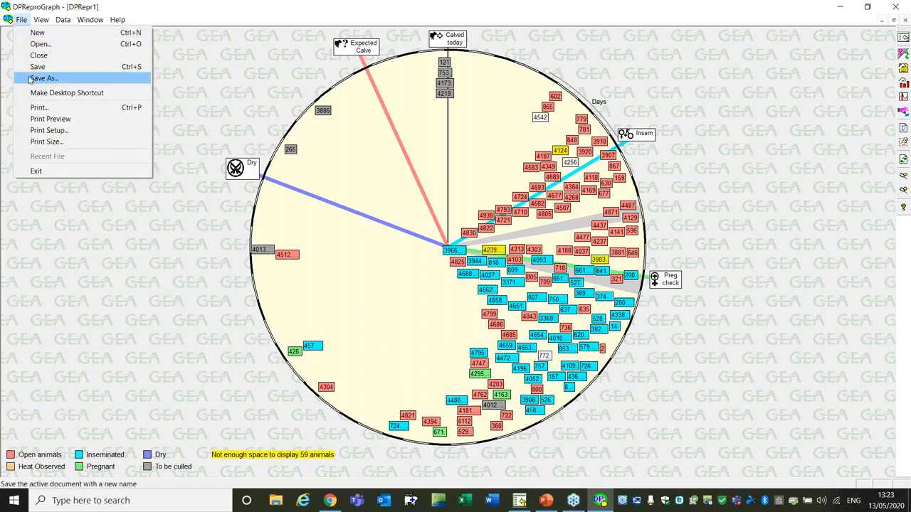
left_click(4, 69)
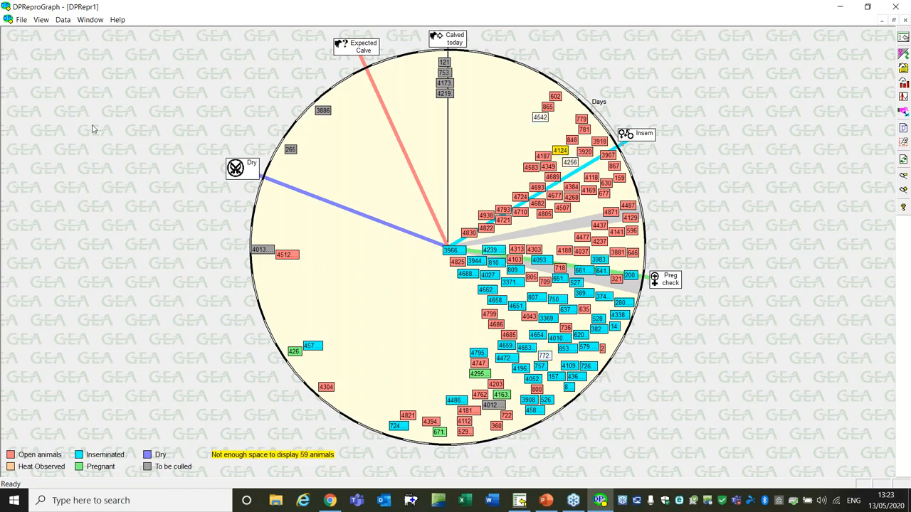
left_click(20, 22)
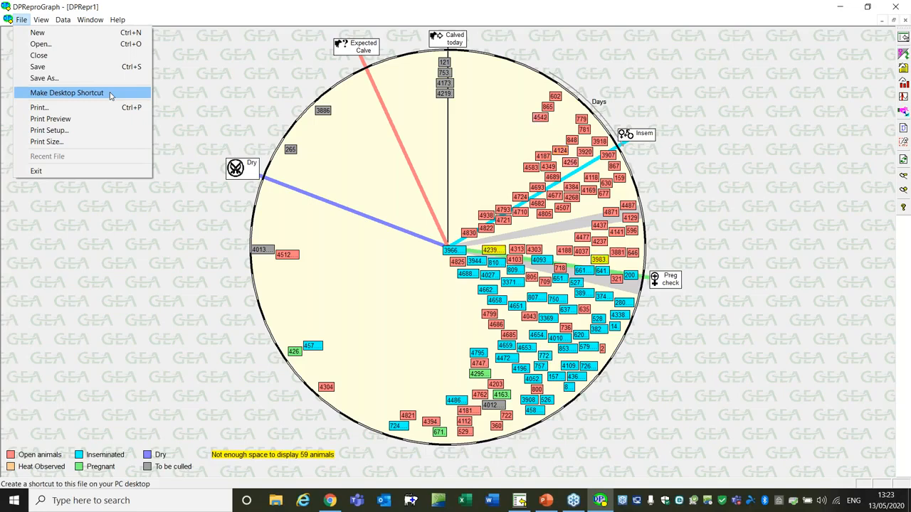
left_click(152, 269)
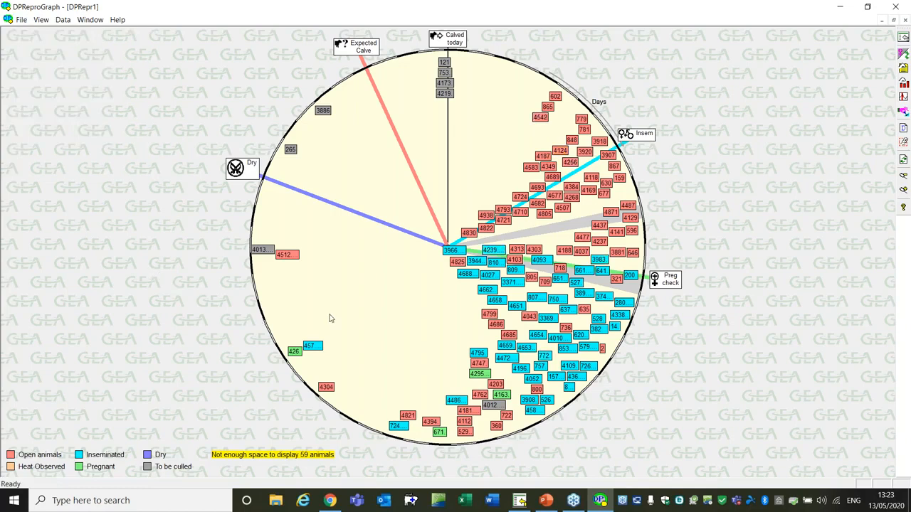
Clear the group filter so the reproduction graph includes animals from all groups
left_click(905, 143)
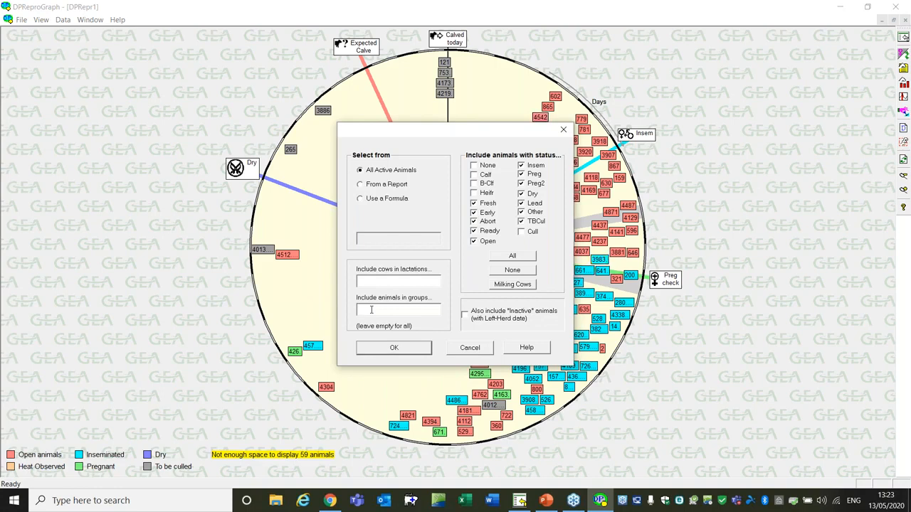
left_click(377, 352)
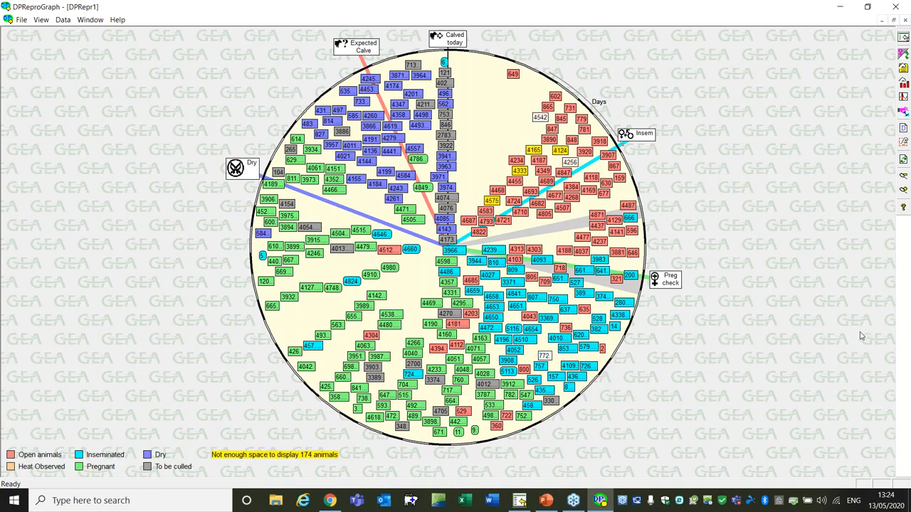
Open the DPReproGraph help topic and read its explanation of the graph's lines, flashing points and tool tips
key("F1")
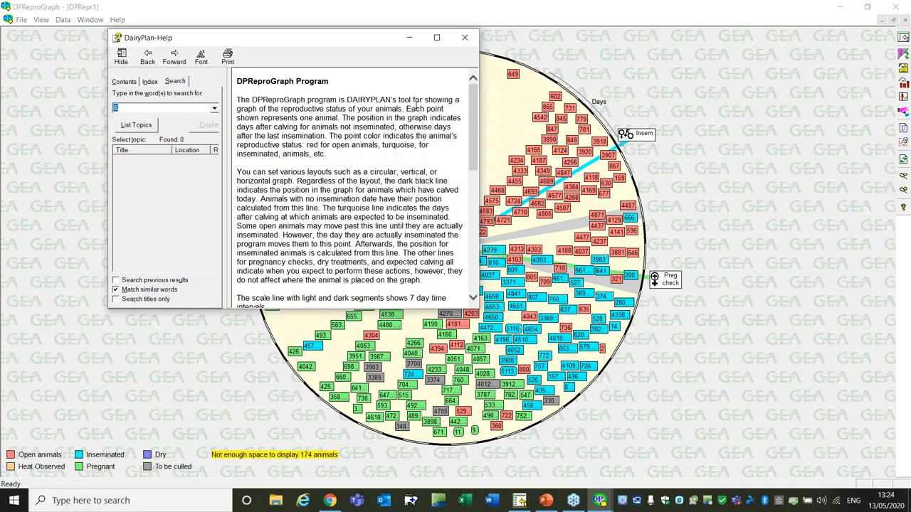
left_click_drag(469, 113, 470, 162)
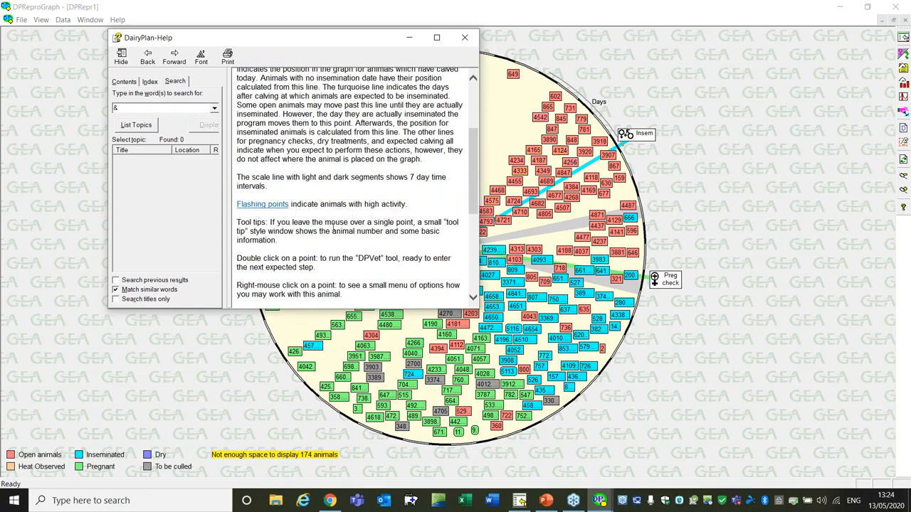
Read the help topic on flashing points for activity alarms and close the help window
left_click(255, 207)
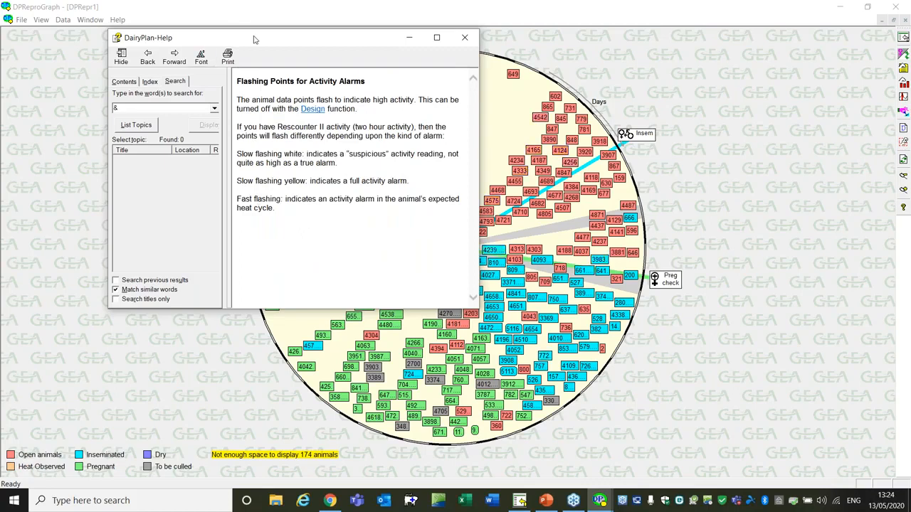
left_click_drag(249, 38, 199, 33)
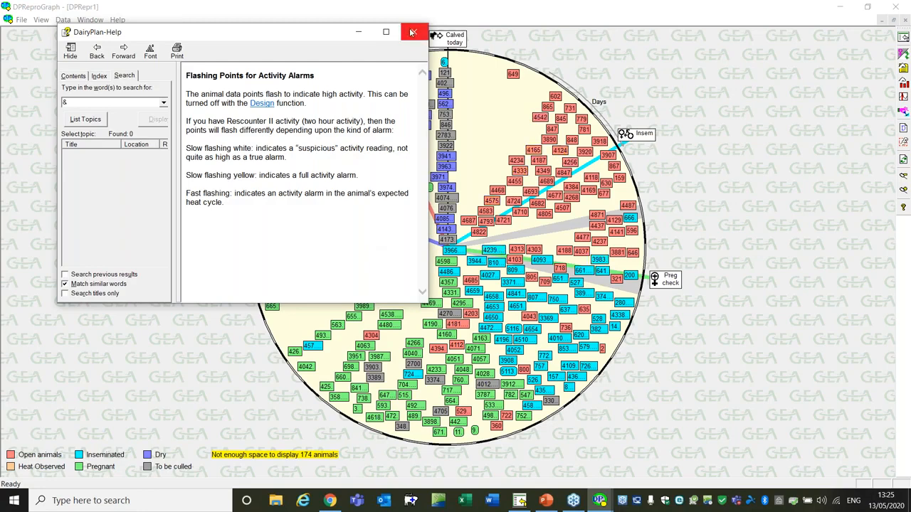
left_click(411, 31)
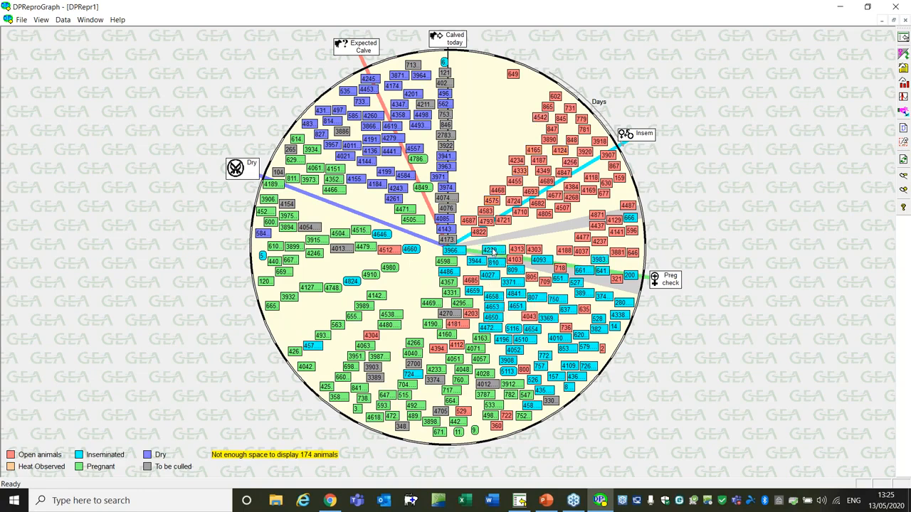
View the flashing animals on the reproduction graph at a decreased and an increased view size, and close the graph
mouse_move(488, 255)
left_click(903, 192)
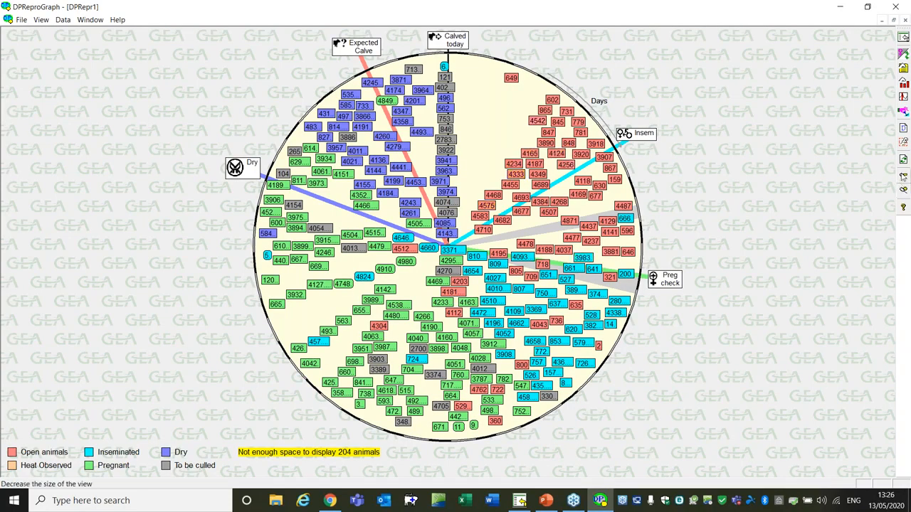
left_click(903, 176)
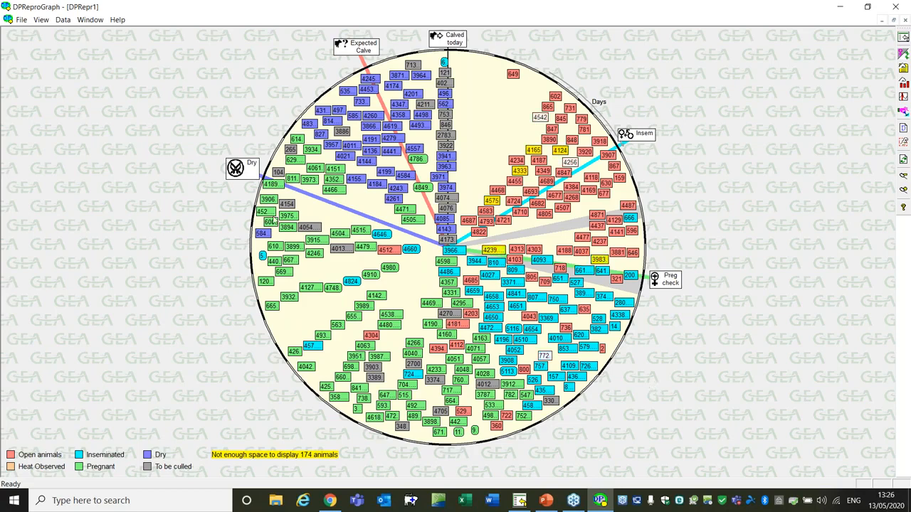
left_click(900, 7)
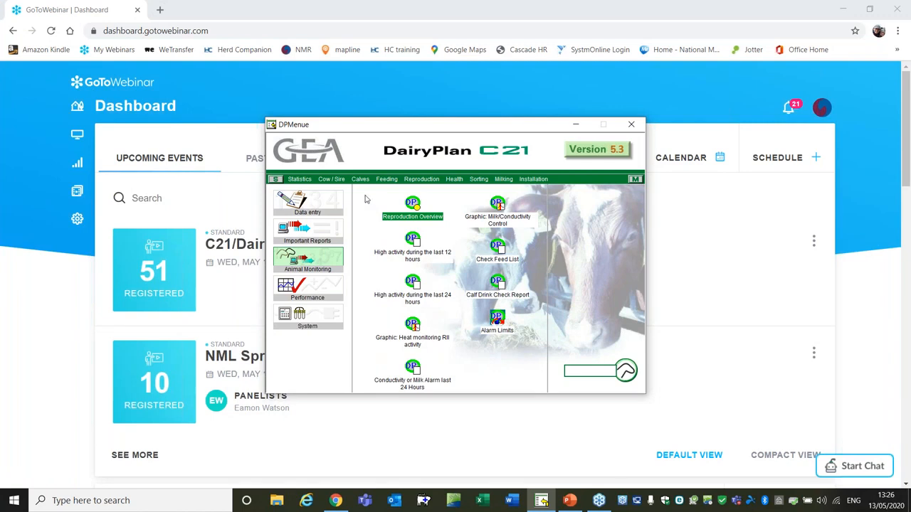
Examine the Expected dry offs and calvings statistics report, dismissing the software key request, and close the report
left_click(304, 183)
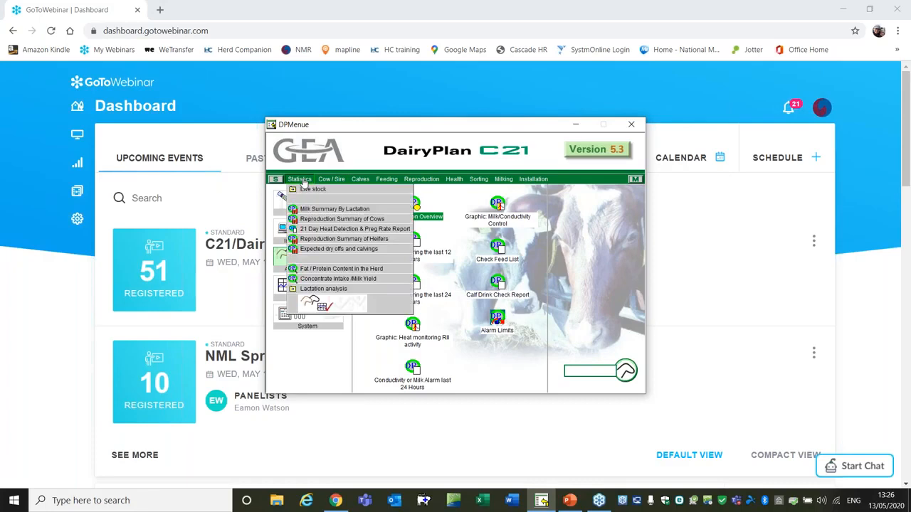
left_click(353, 251)
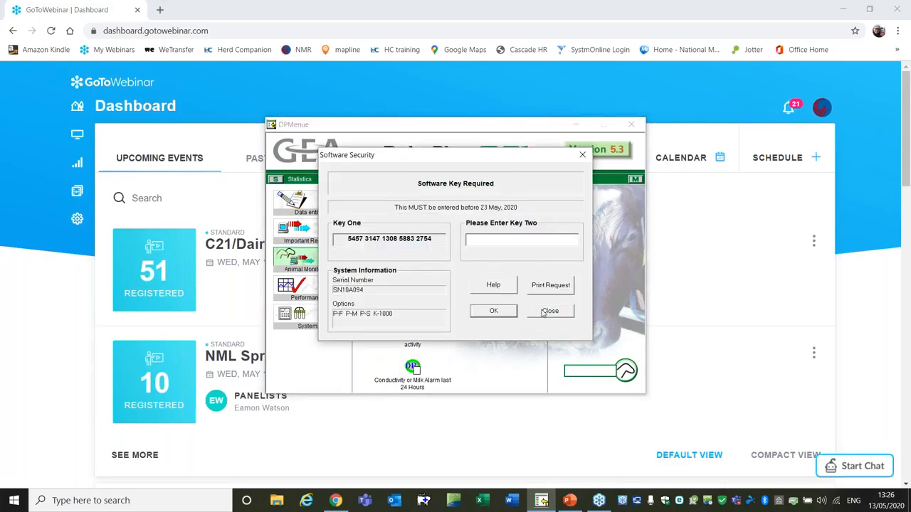
left_click(545, 313)
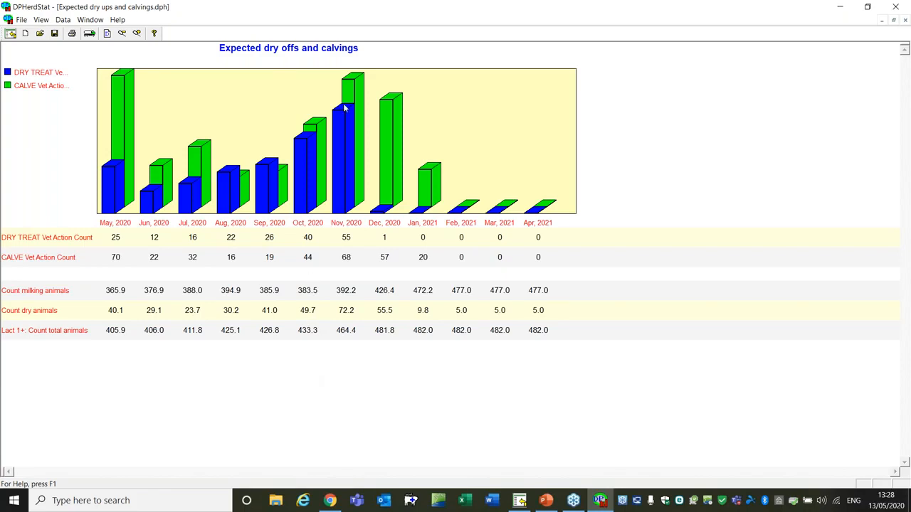
left_click(899, 6)
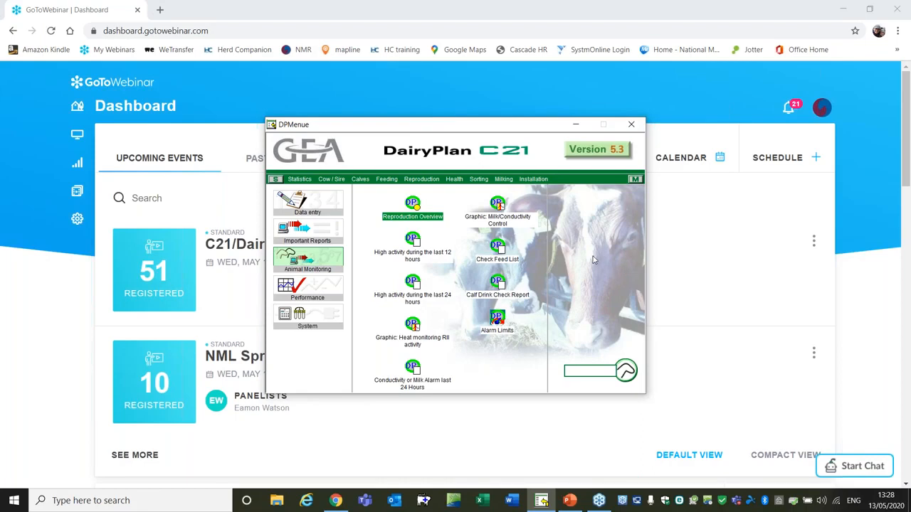
Look over the available reproduction reports and switch the DairyPlan menu set to NA-Menu
left_click(420, 180)
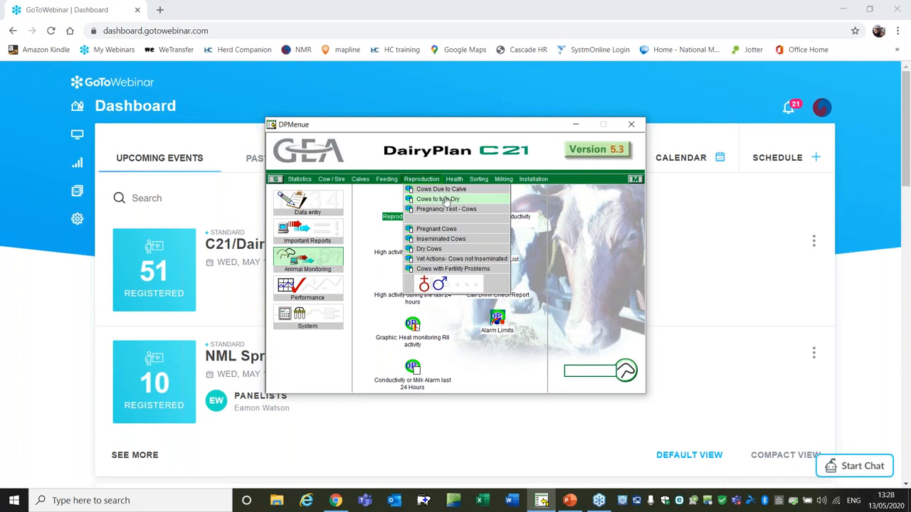
key("Up")
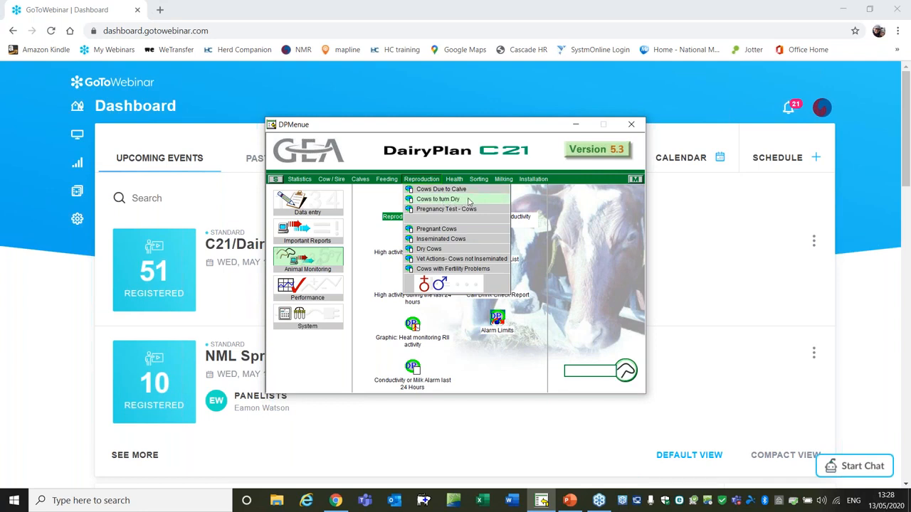
left_click(636, 180)
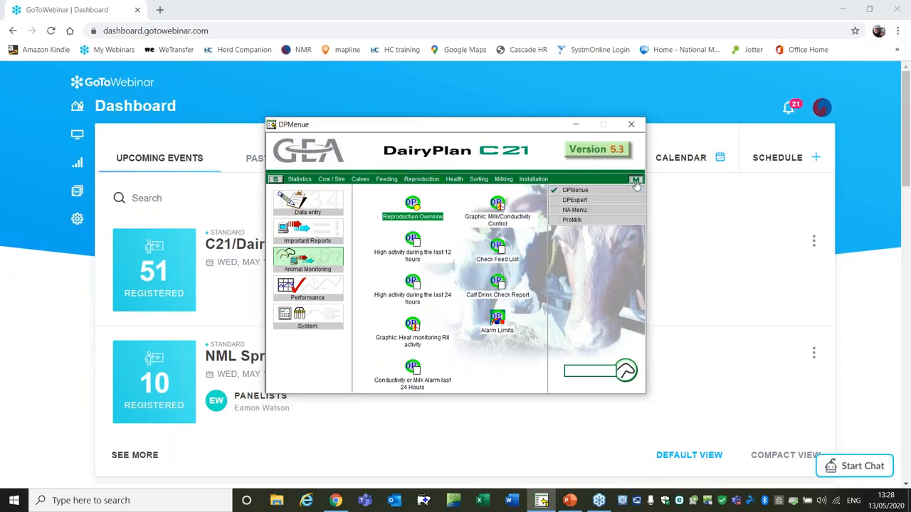
left_click(575, 210)
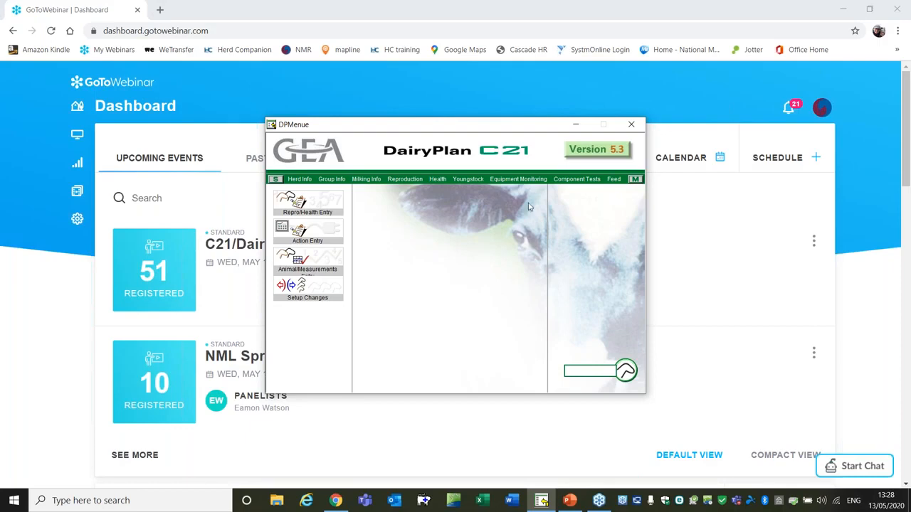
Examine the Conception by Service Sire report under Reproduction Monitoring, dismissing the software key request, and close the report
left_click(402, 180)
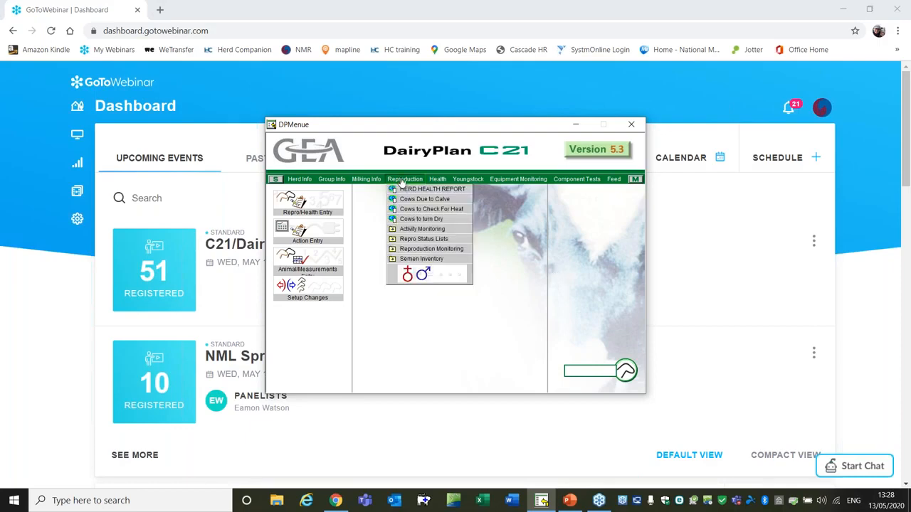
mouse_move(408, 250)
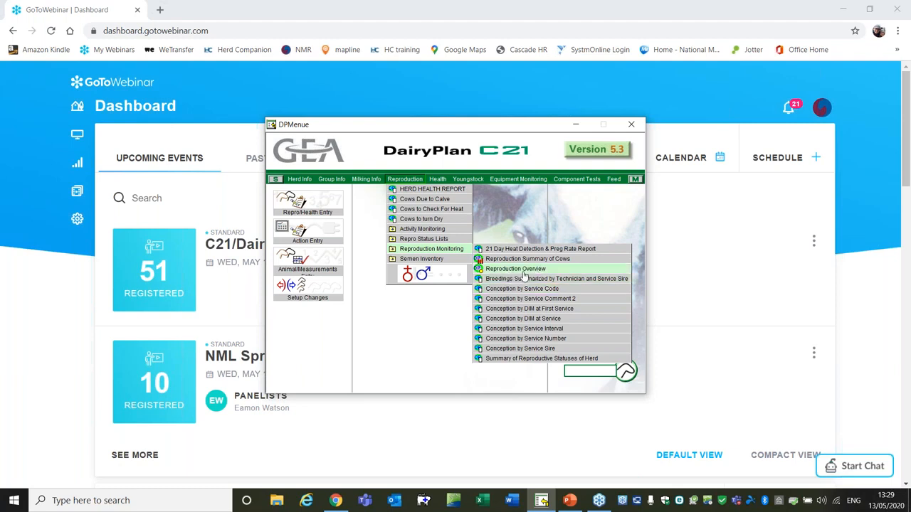
left_click(540, 350)
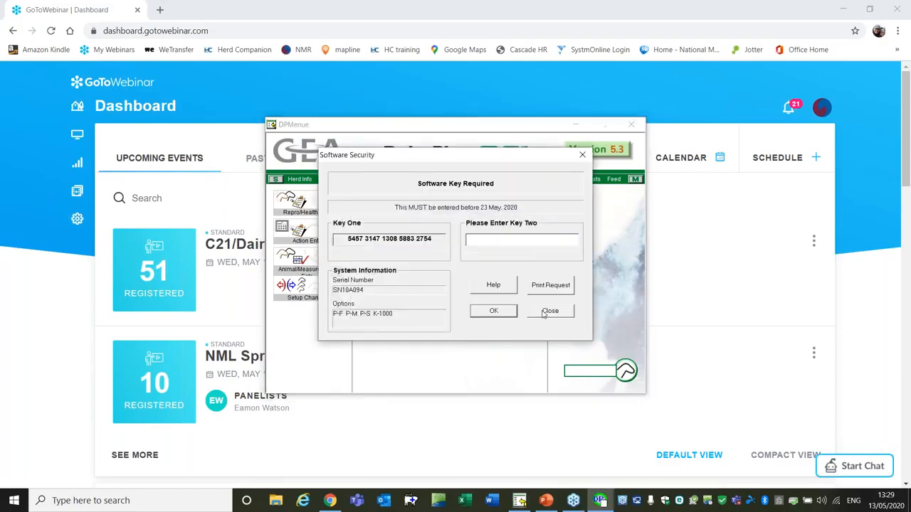
left_click(550, 311)
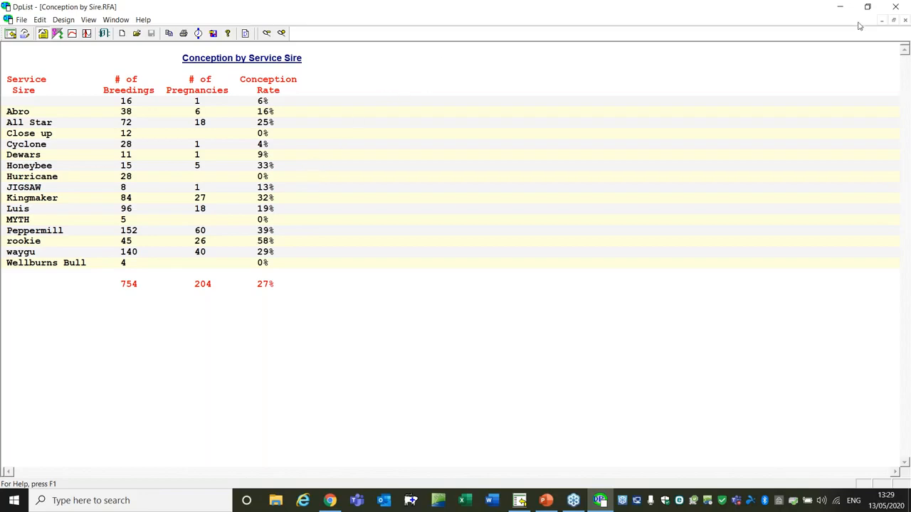
left_click(890, 9)
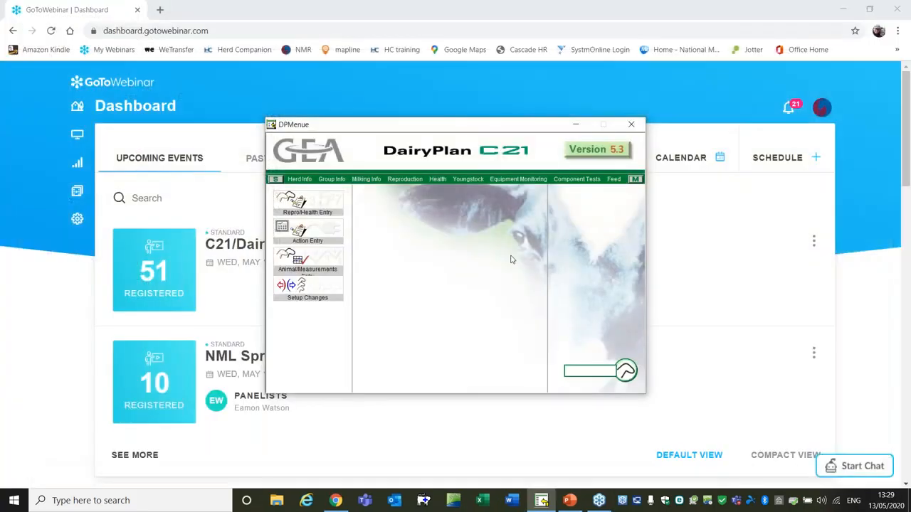
Switch the DairyPlan menu set back to the standard DPMenue
left_click(635, 180)
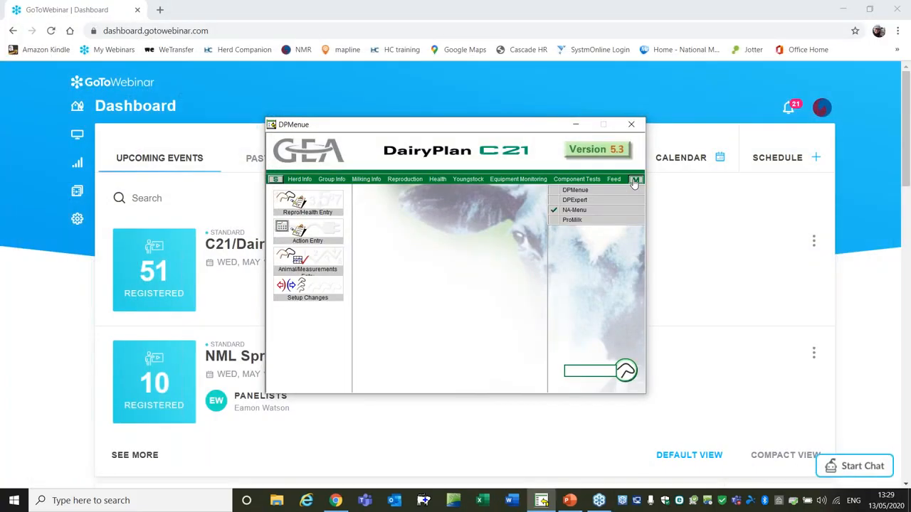
left_click(576, 190)
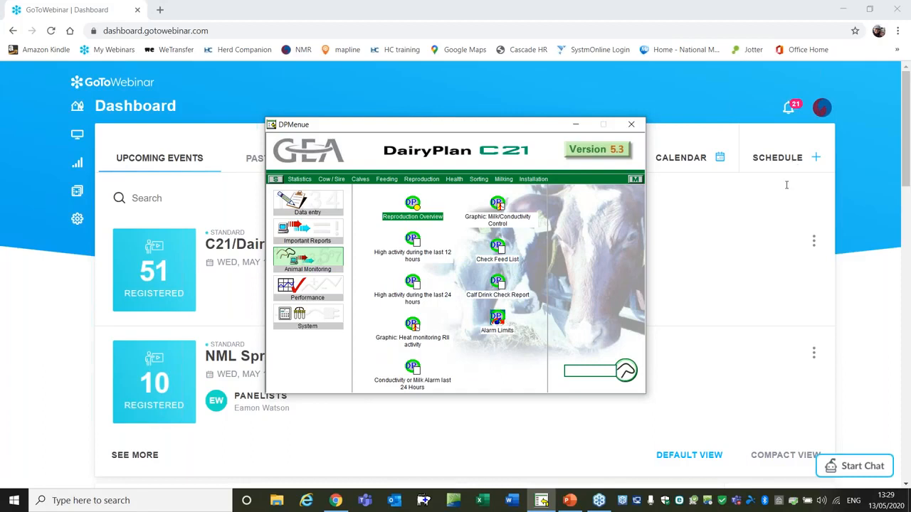
left_click(685, 215)
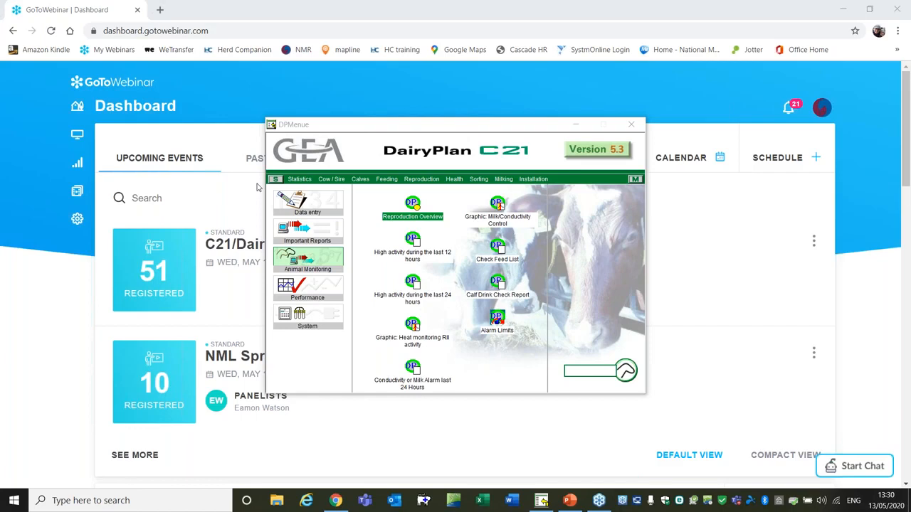
View the semen straws on hand for all sires in the semen inventory entry and close it without changes
left_click(331, 179)
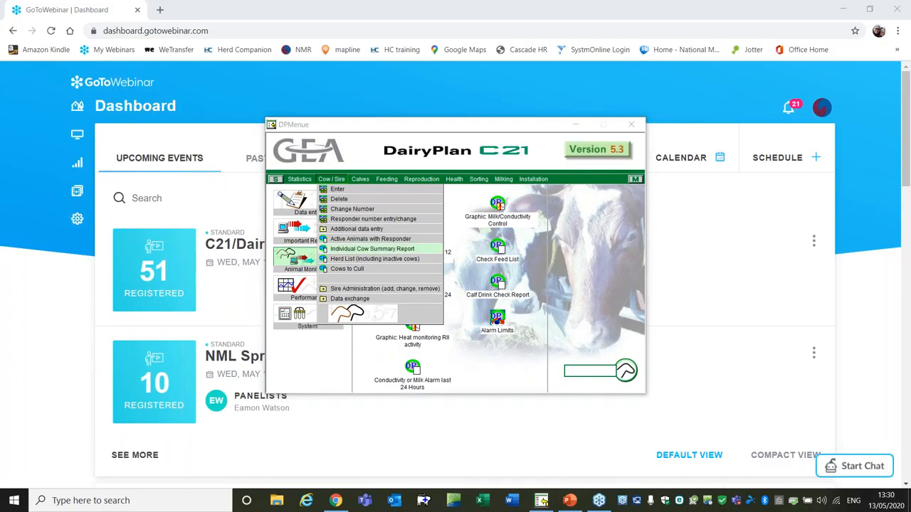
mouse_move(357, 290)
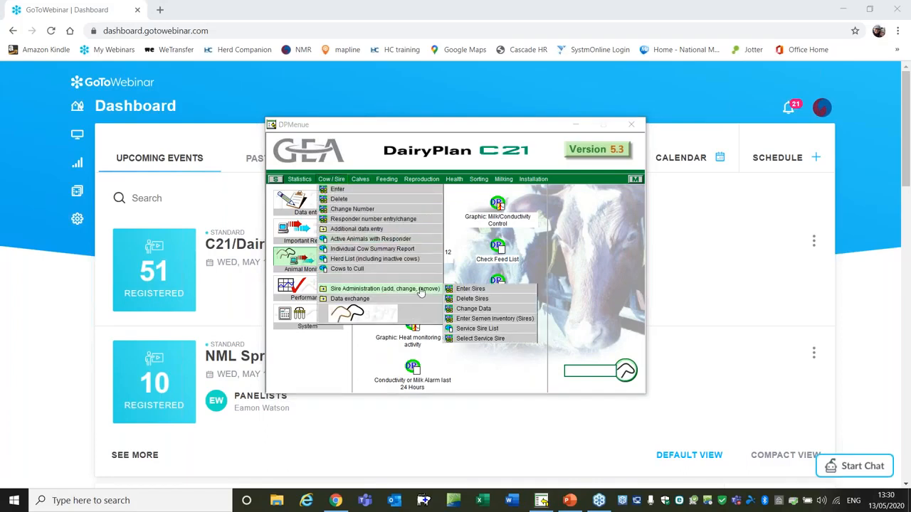
left_click(509, 319)
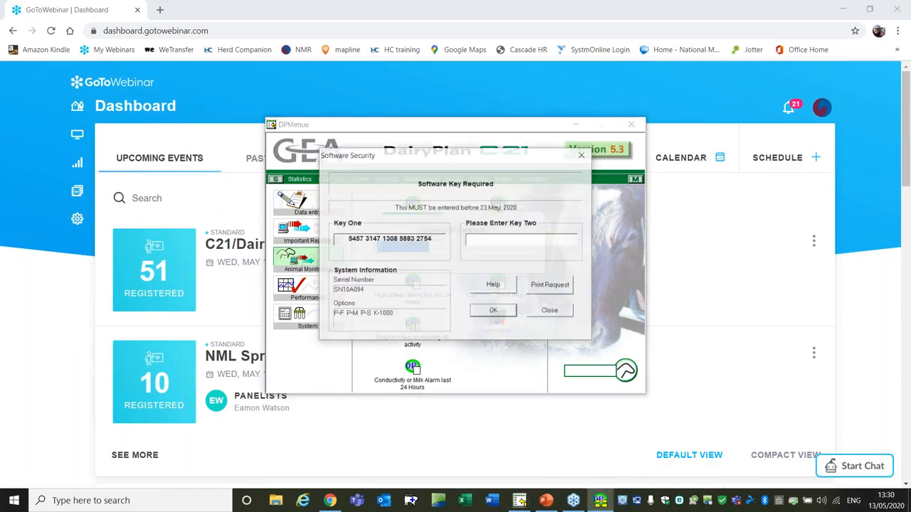
left_click(550, 311)
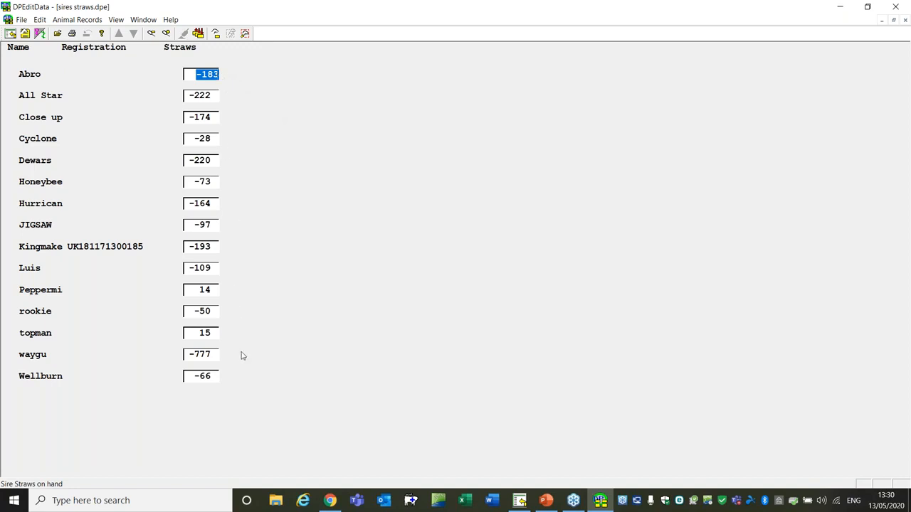
left_click(897, 7)
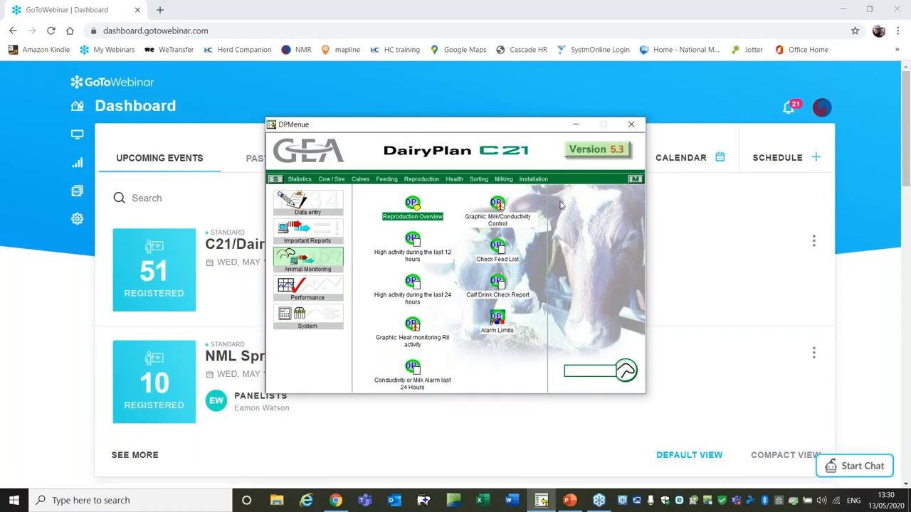
Open the sire Hurricane's data record to inspect its straws, successes and failures, and cancel out of sire editing
left_click(340, 179)
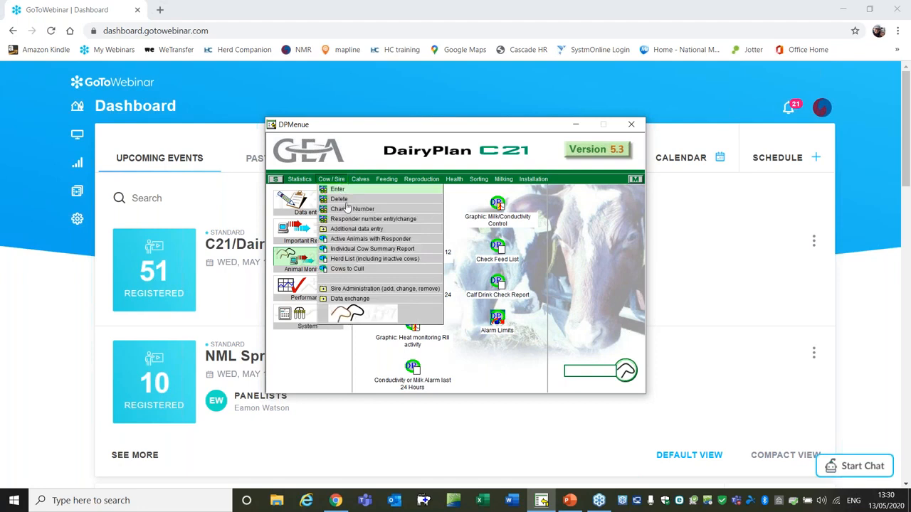
mouse_move(356, 289)
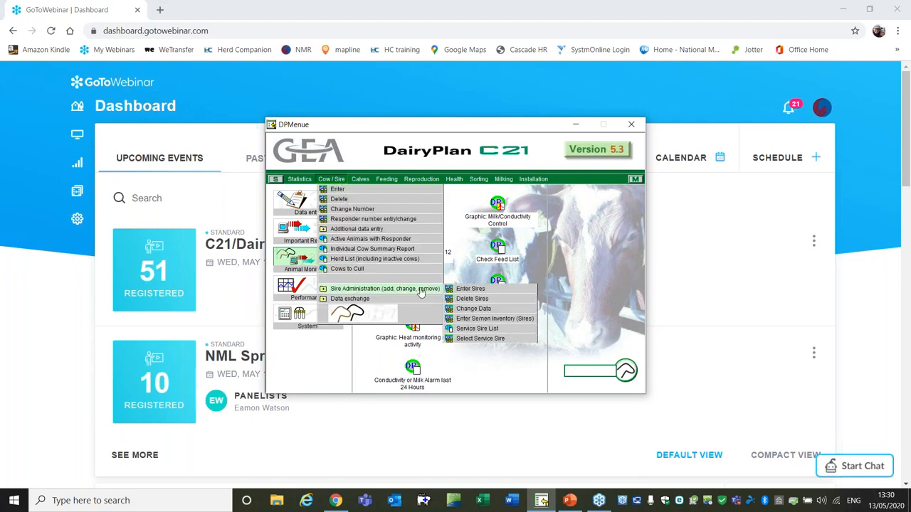
left_click(483, 311)
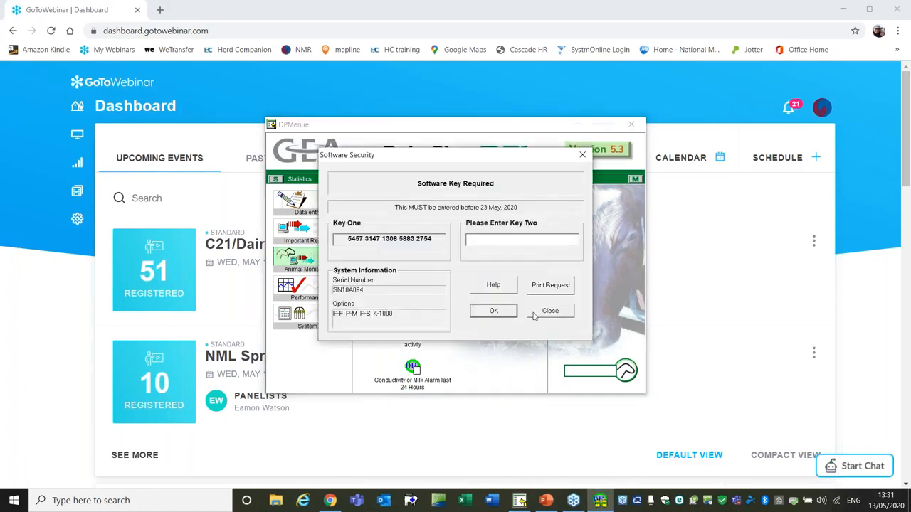
left_click(550, 312)
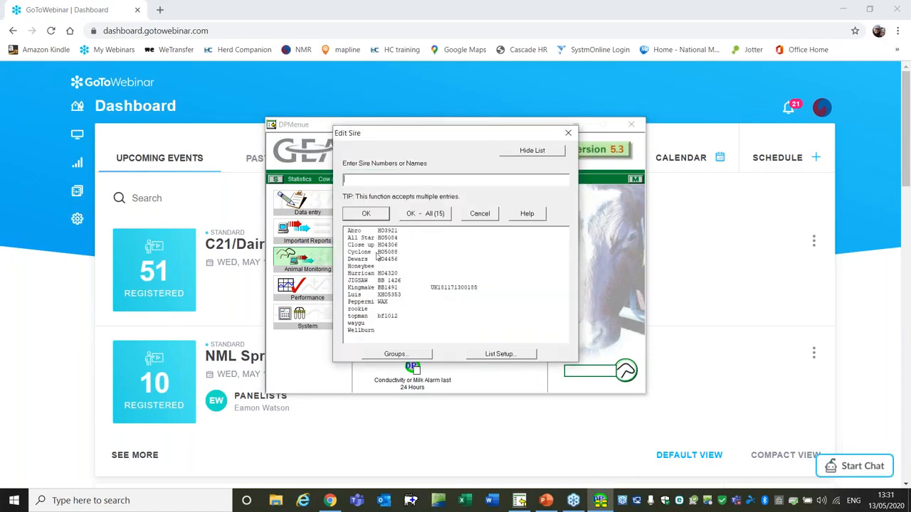
left_click(360, 275)
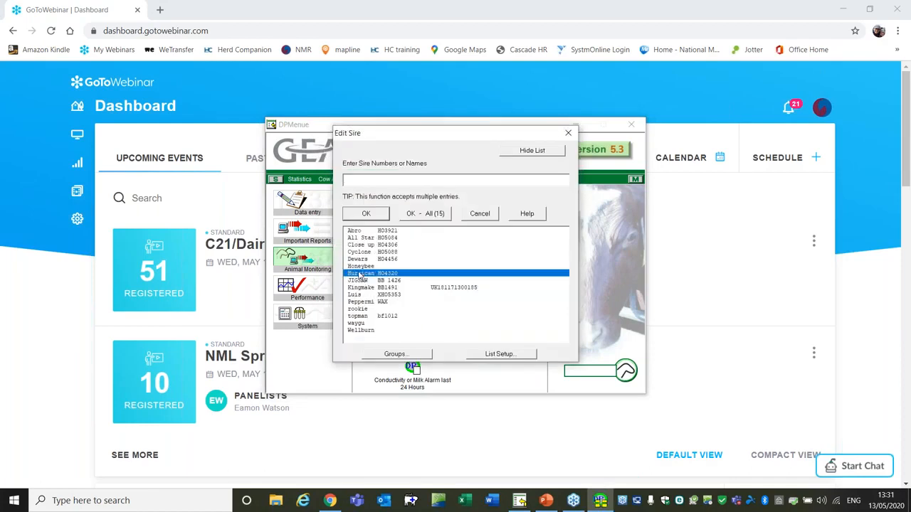
left_click(365, 213)
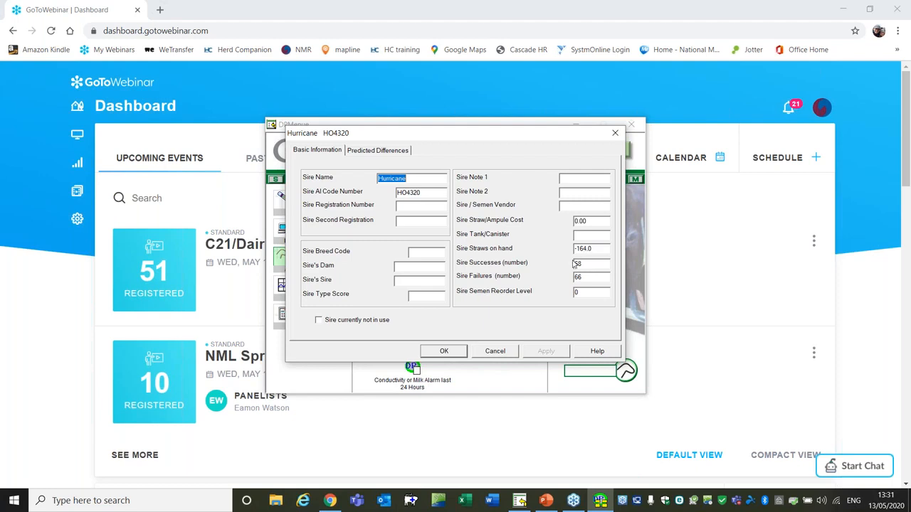
left_click(498, 352)
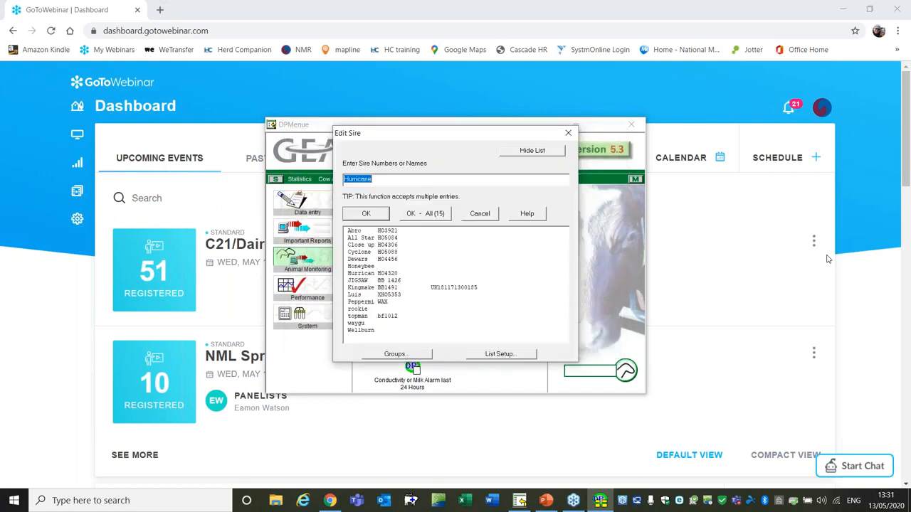
left_click(574, 134)
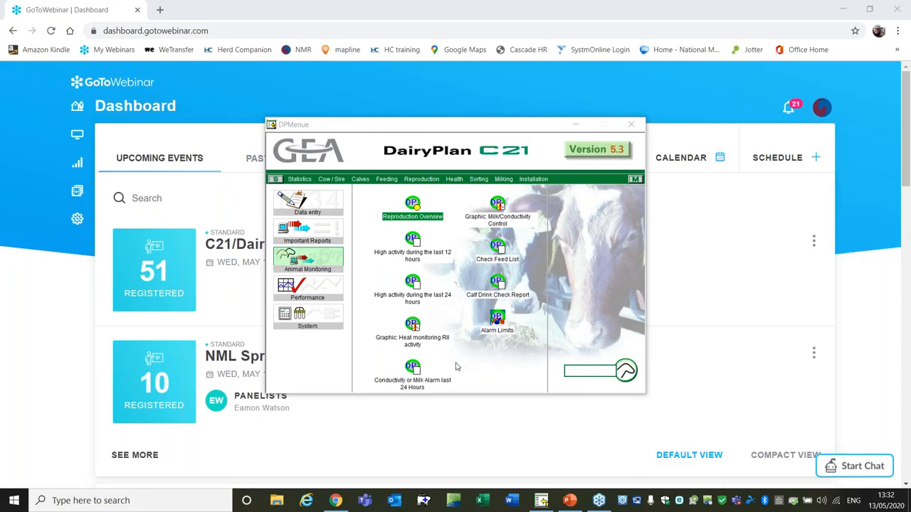
Switch to PowerPoint and start the slide show from slide 6, "Where to find webinar recordings"
left_click(570, 502)
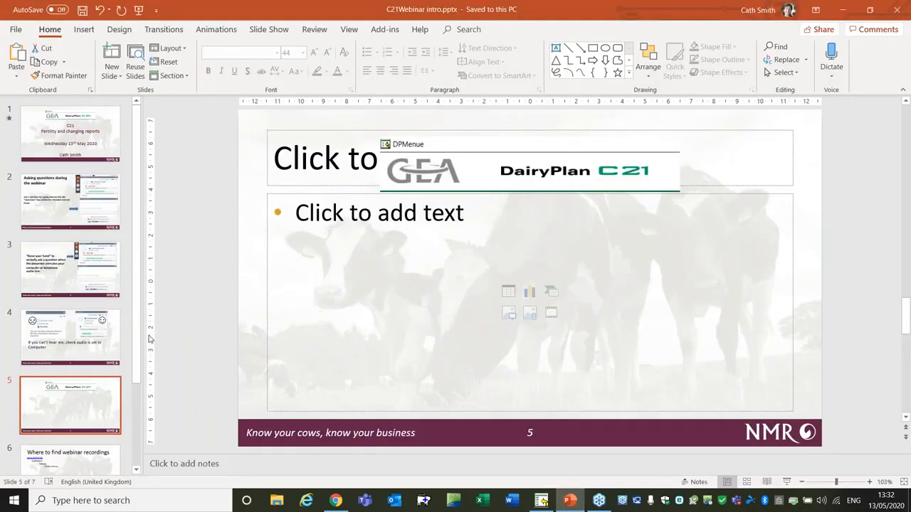
left_click_drag(135, 373, 136, 420)
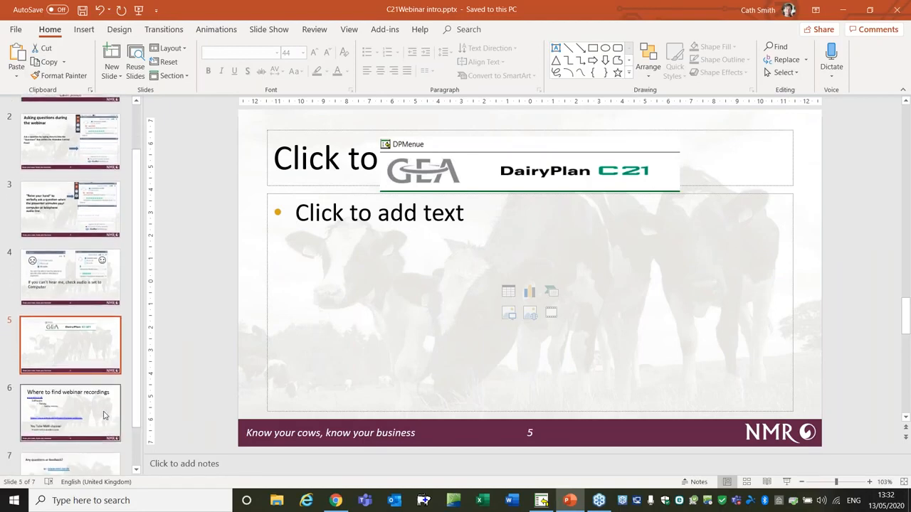
left_click(103, 414)
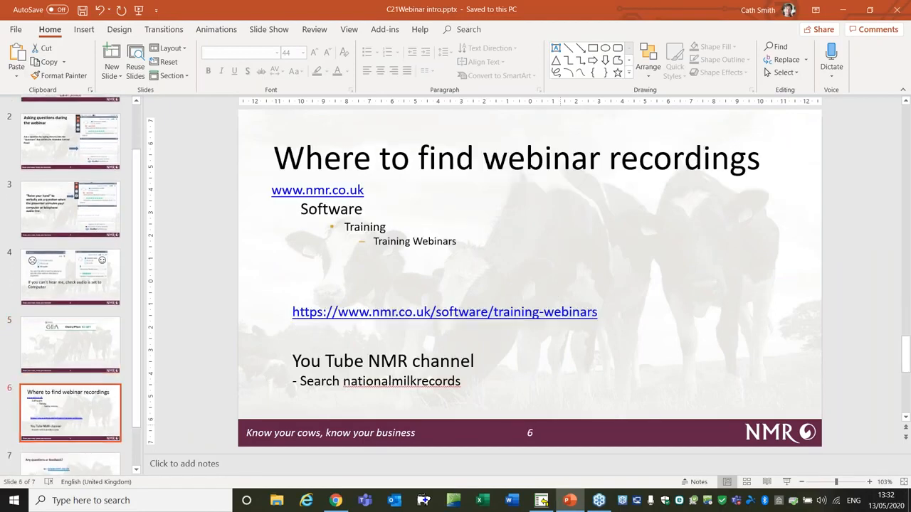
left_click(787, 483)
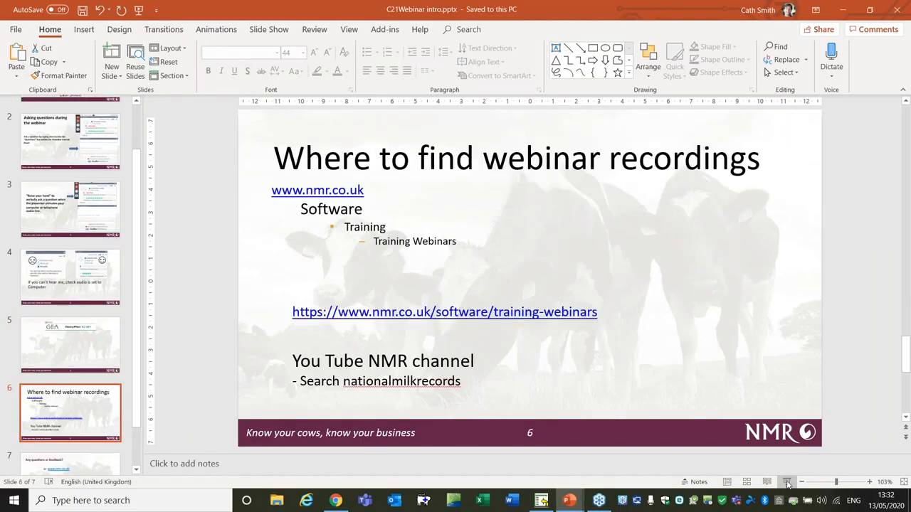